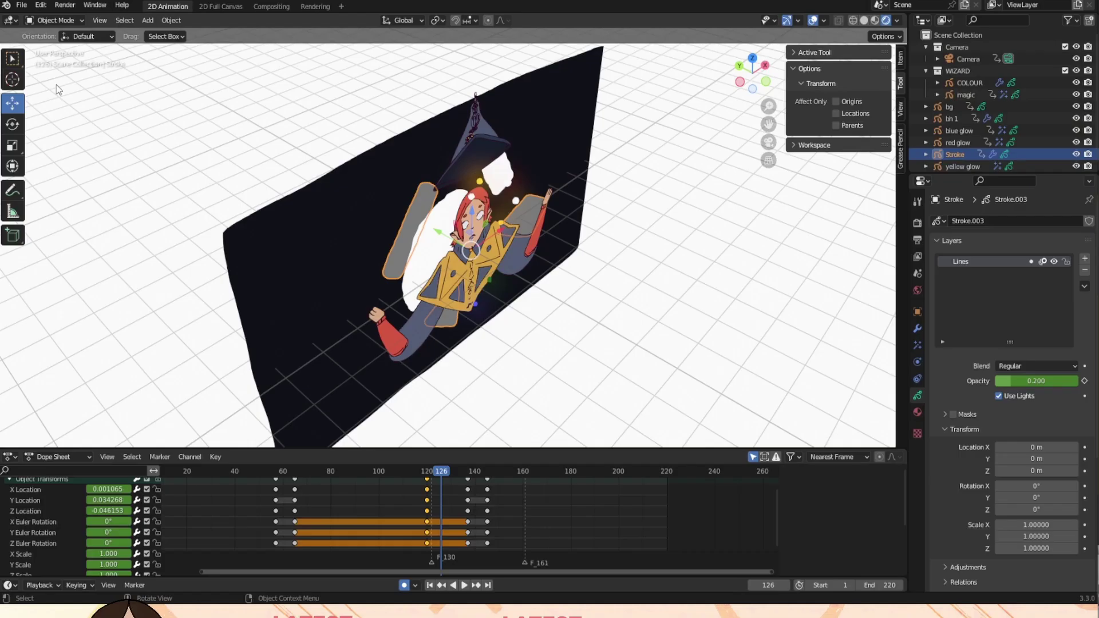
Hold the Stroke object's Y location at 0.2 m across its keyframes near frames 65 and 137, and play the animation.
click(21, 4)
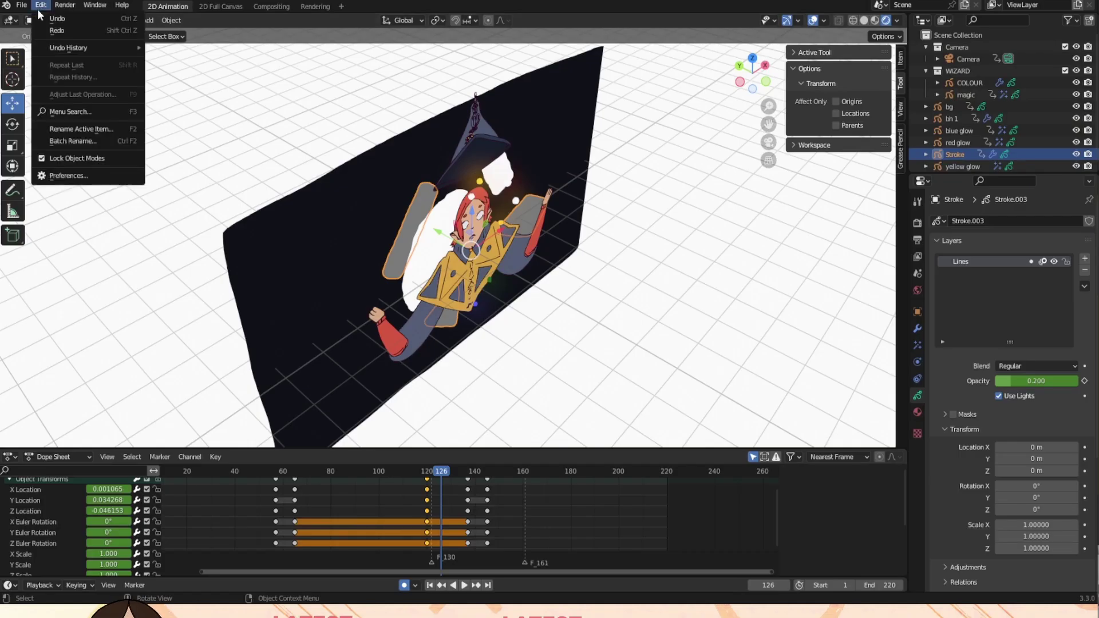
click(275, 470)
click(294, 470)
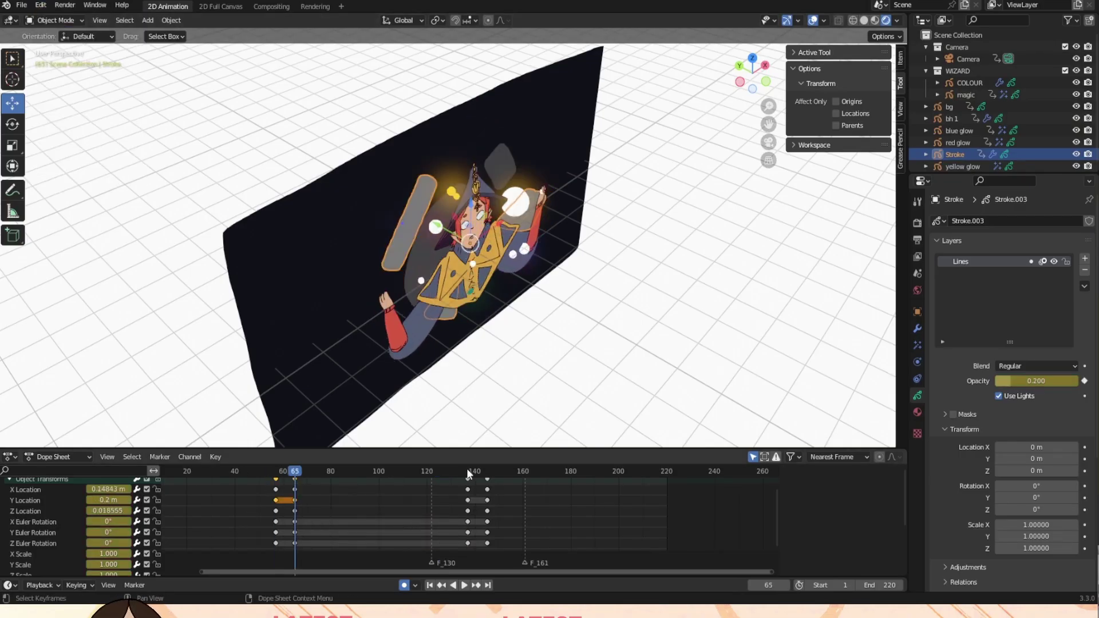
click(466, 472)
key(space)
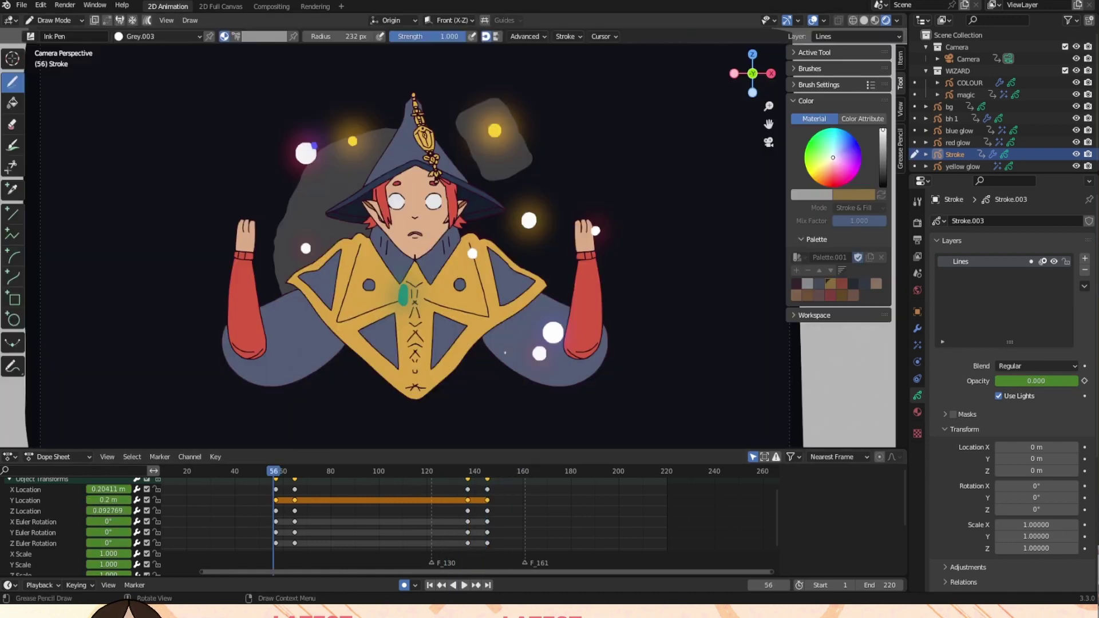
key(space)
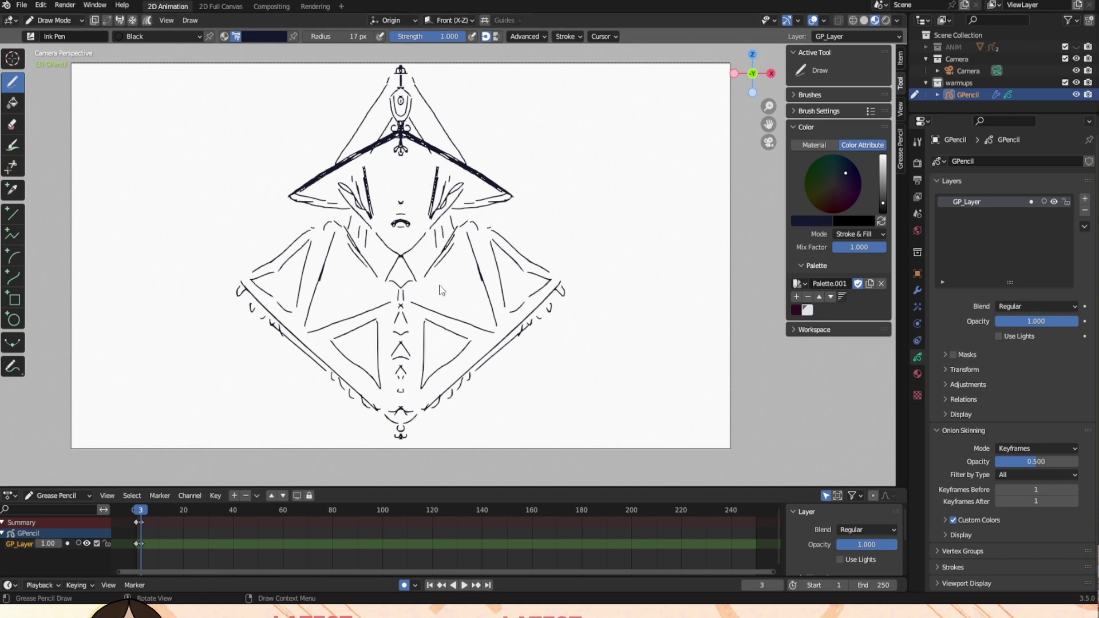
Draw the wizard's round eyes, eyebrows, pointed collar and two coat buttons as mirrored ink lines.
scroll(442, 290, up, 2)
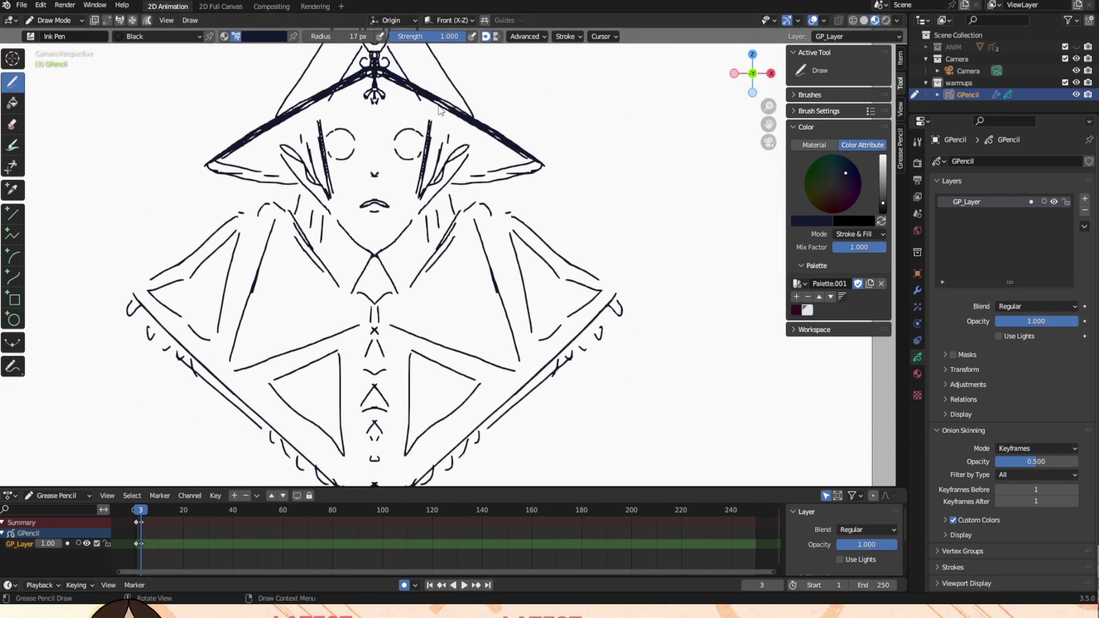
key(Home)
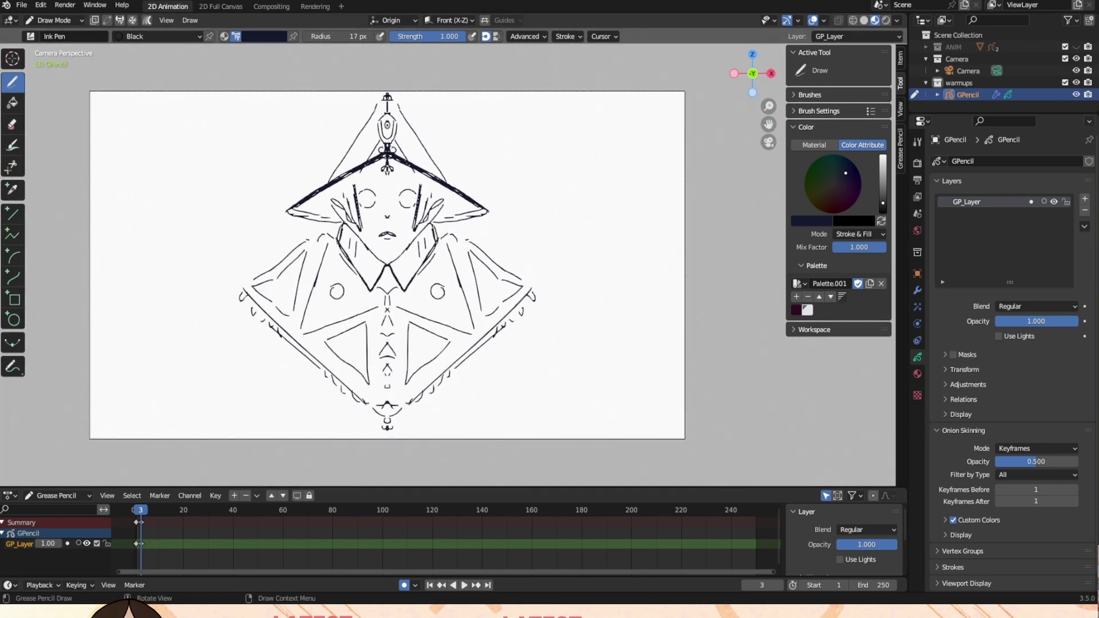
scroll(450, 261, up, 2)
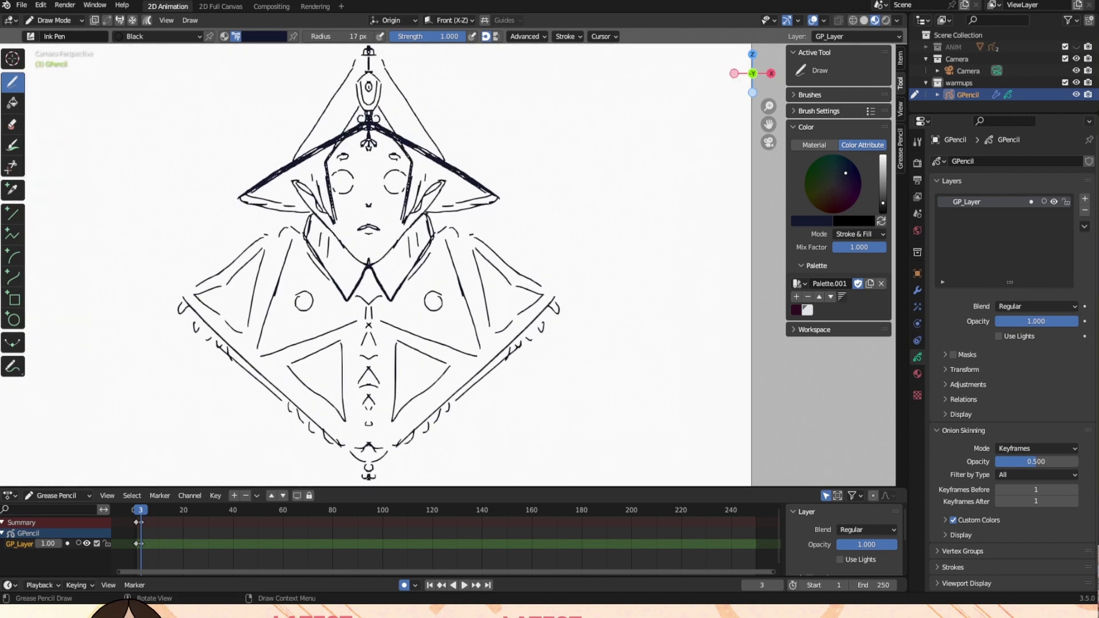
key(Home)
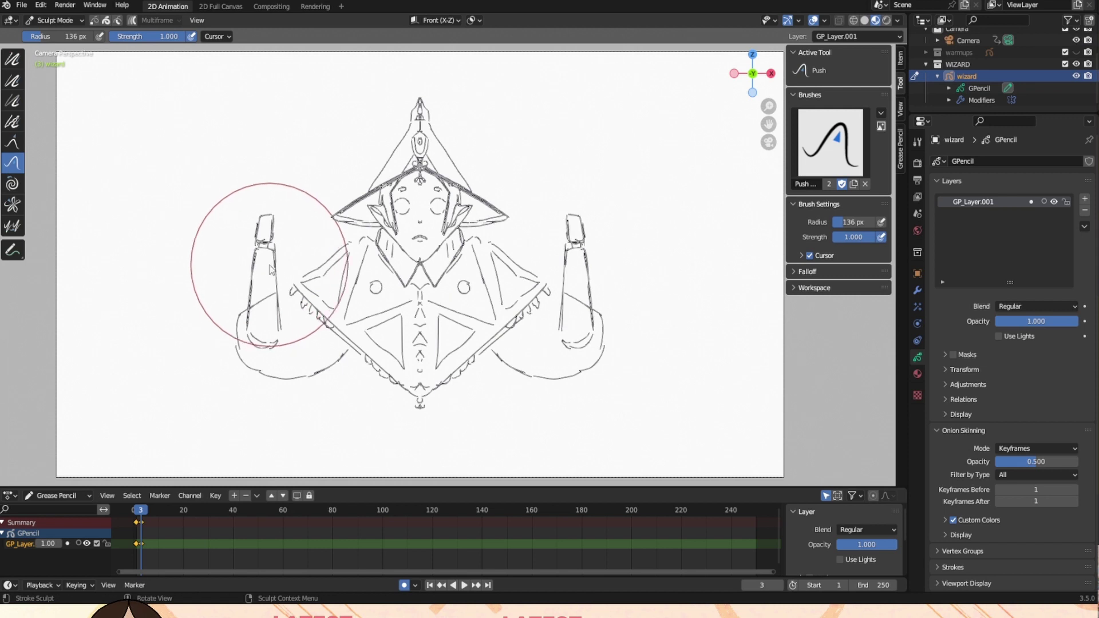
Push the wizard's raised arms outward across the keyframes up to frame 19, and play the motion.
key(g)
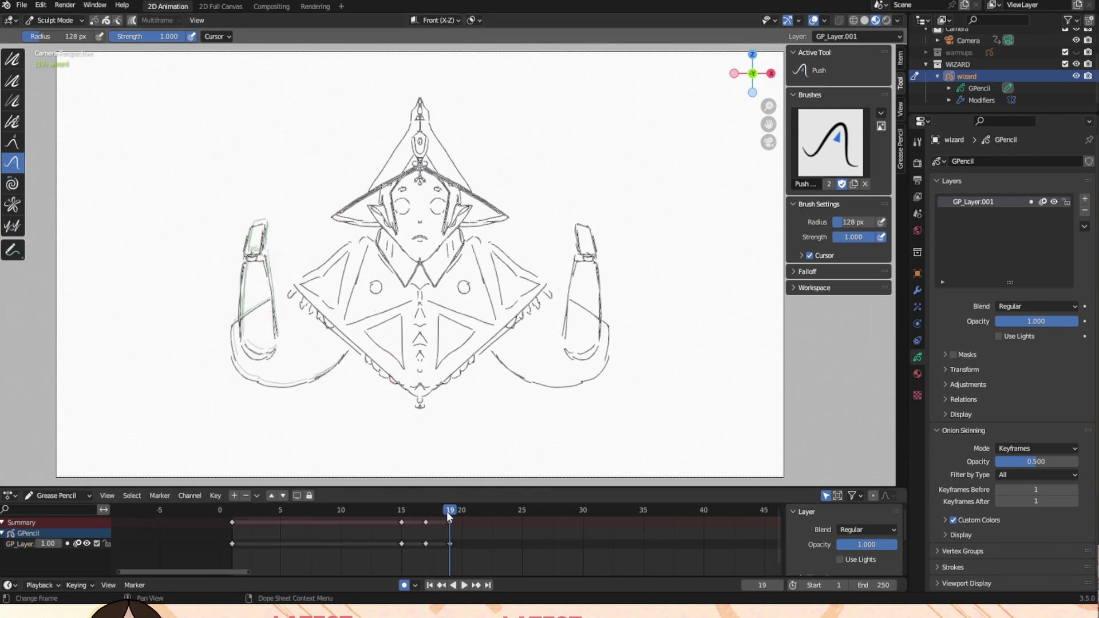
mouse_move(447, 511)
mouse_down()
mouse_move(383, 510)
mouse_move(447, 509)
mouse_up()
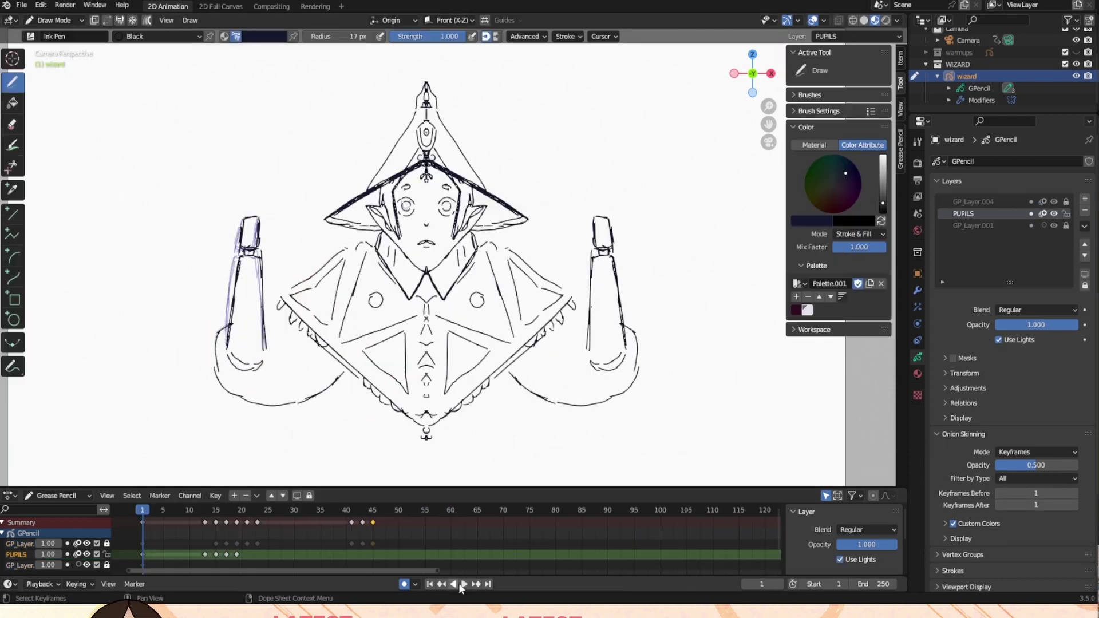
click(461, 583)
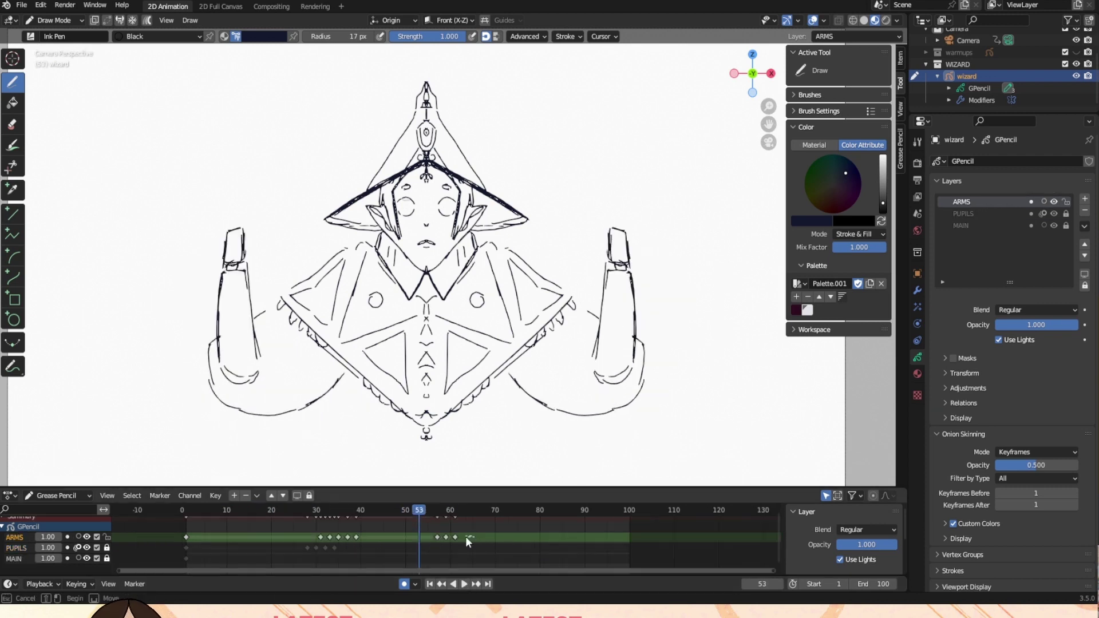
Shift the ARMS layer's movement keyframes to frames 37 to 45 and 63 to 67, and play the animation.
drag(324, 541, 356, 536)
click(461, 583)
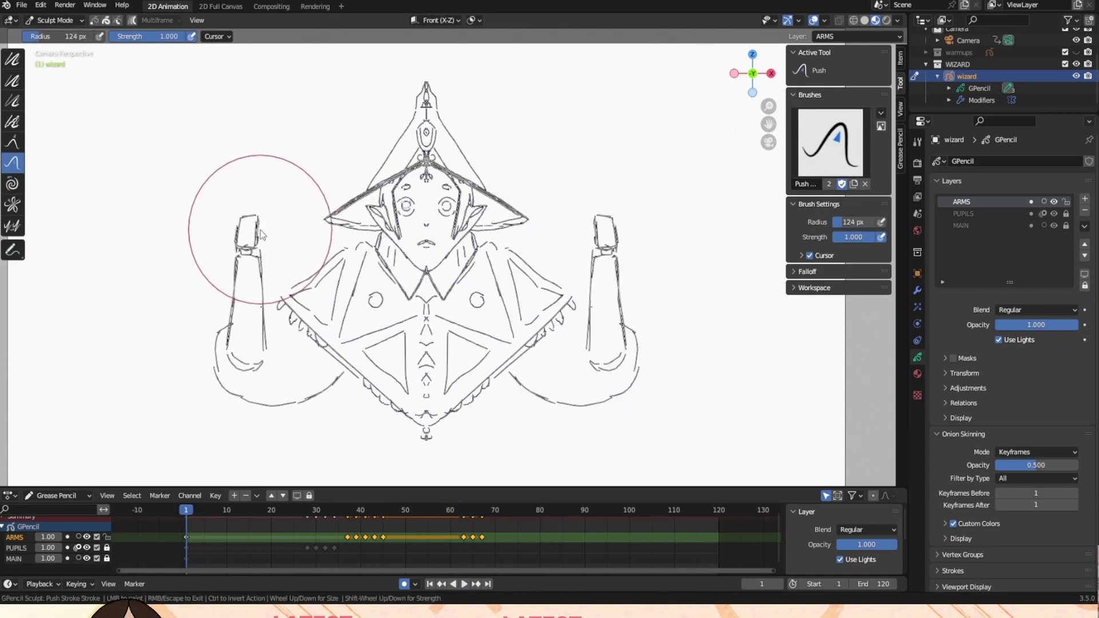
Undo the push strokes on the hands, and enlarge and reposition the hands in Edit Mode at frame 1.
key(ctrl+z)
key(ctrl+z)
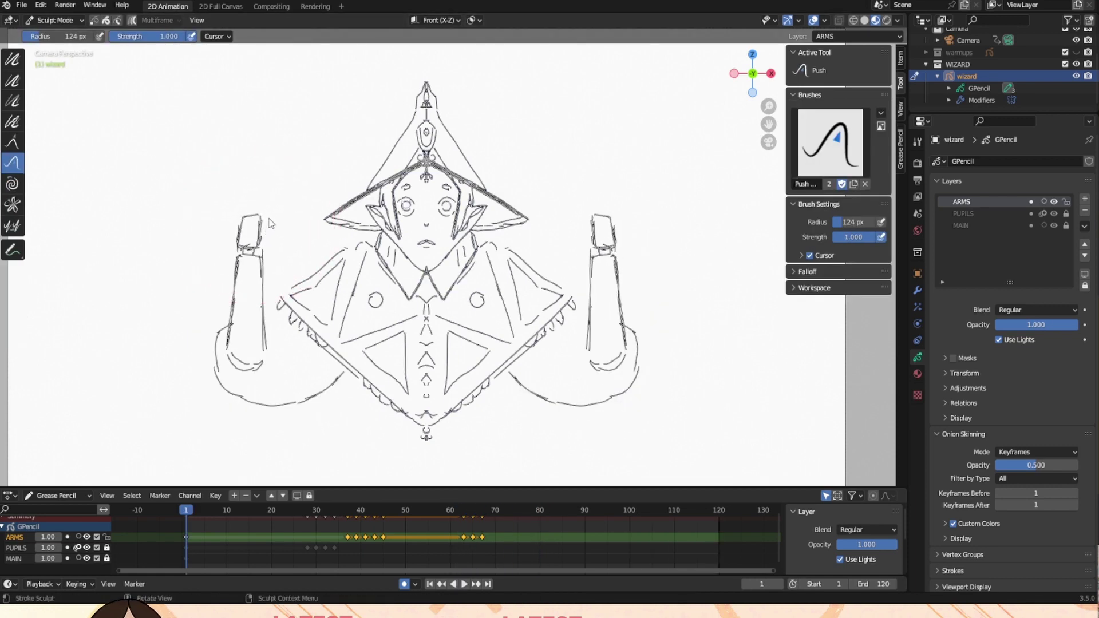
click(54, 20)
click(57, 74)
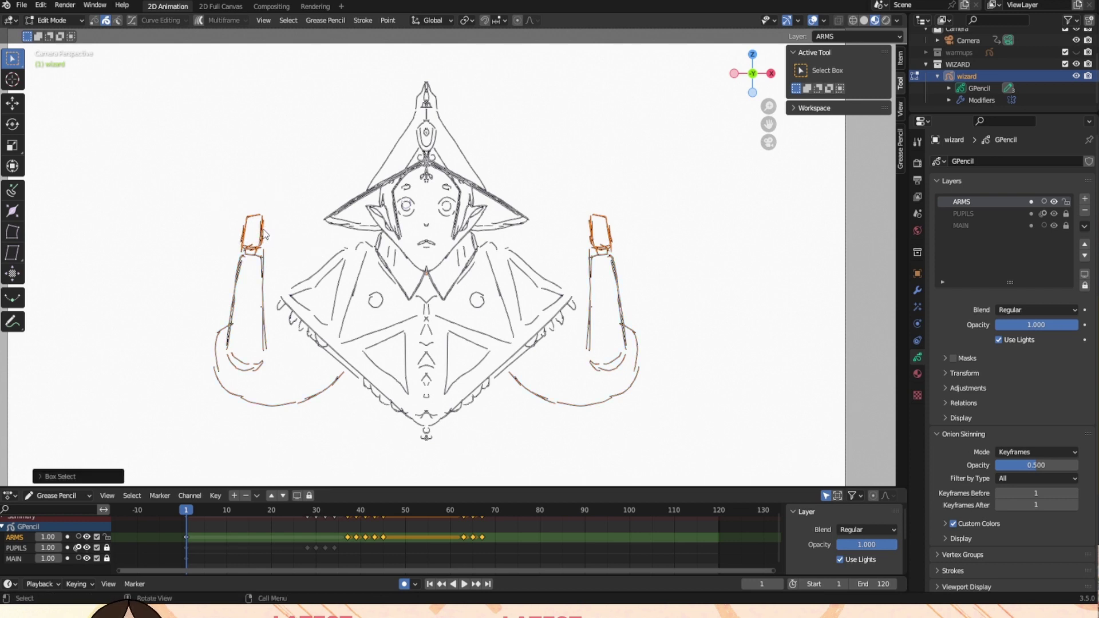
key(s)
click(264, 228)
key(g)
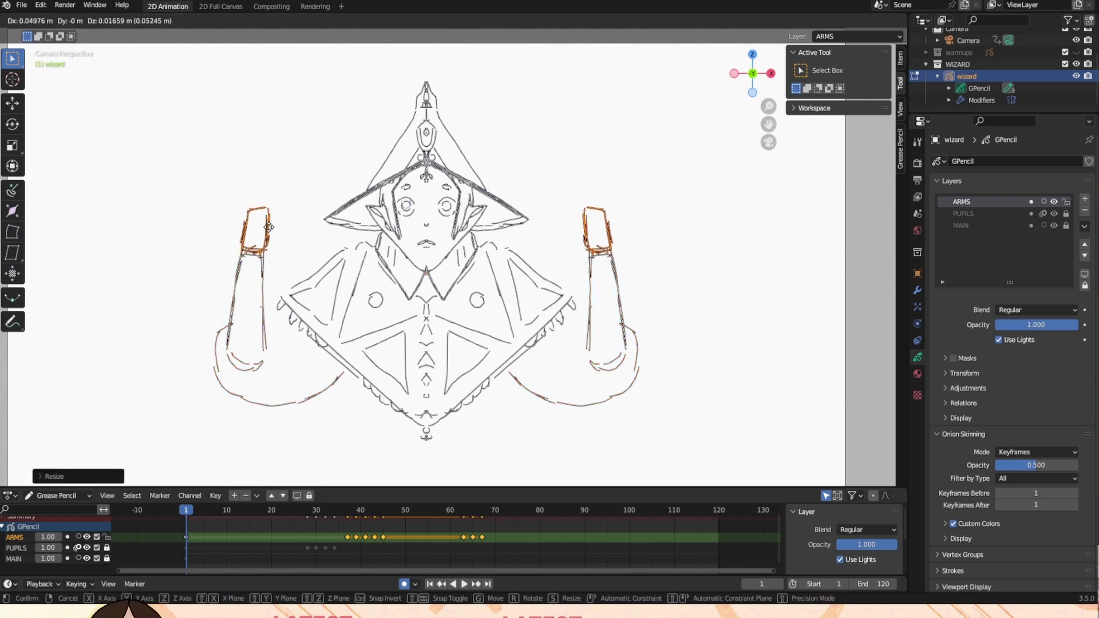
click(271, 226)
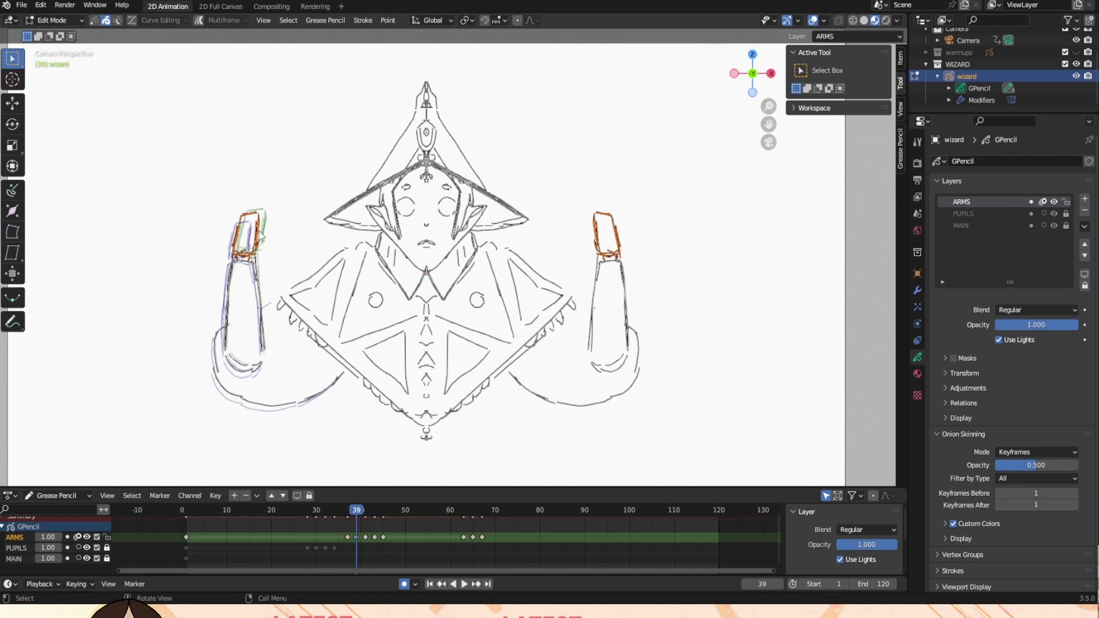
Scale the hands and reposition them over the wrists at frame 39.
key(s)
click(280, 257)
key(g)
click(282, 260)
Scale and reposition the hands on the ARMS keyframe at frame 41.
drag(347, 521, 365, 522)
key(s)
click(253, 247)
key(g)
click(254, 250)
Select the hands at frame 43, resize and move them onto the wrists, and play the animation.
mouse_move(368, 518)
mouse_down()
mouse_move(394, 523)
mouse_move(374, 530)
mouse_up()
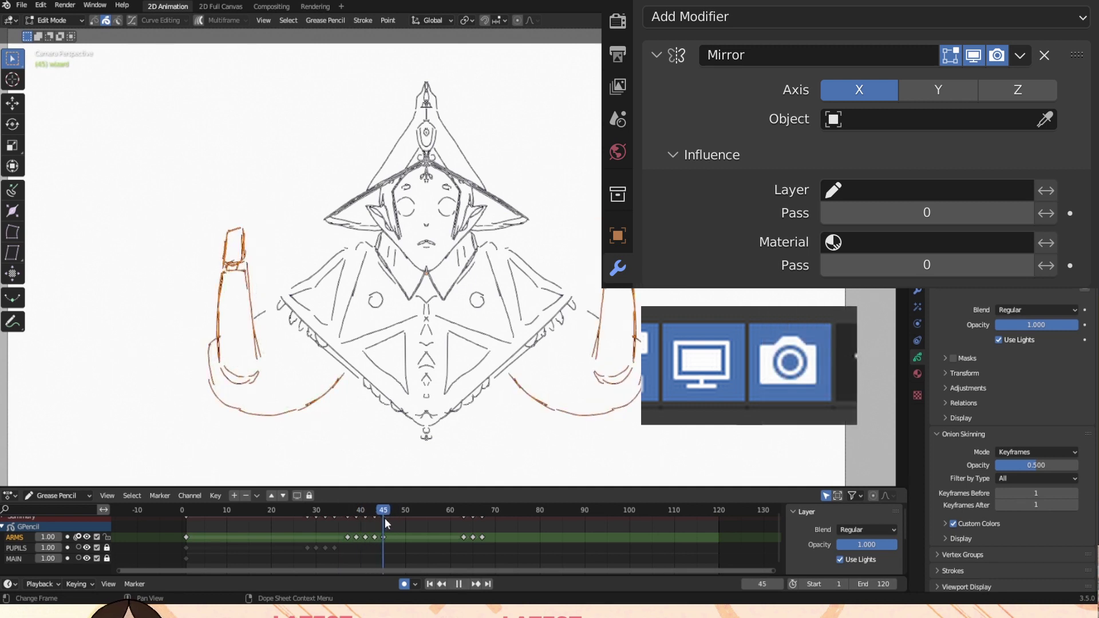
drag(211, 210, 260, 267)
key(g)
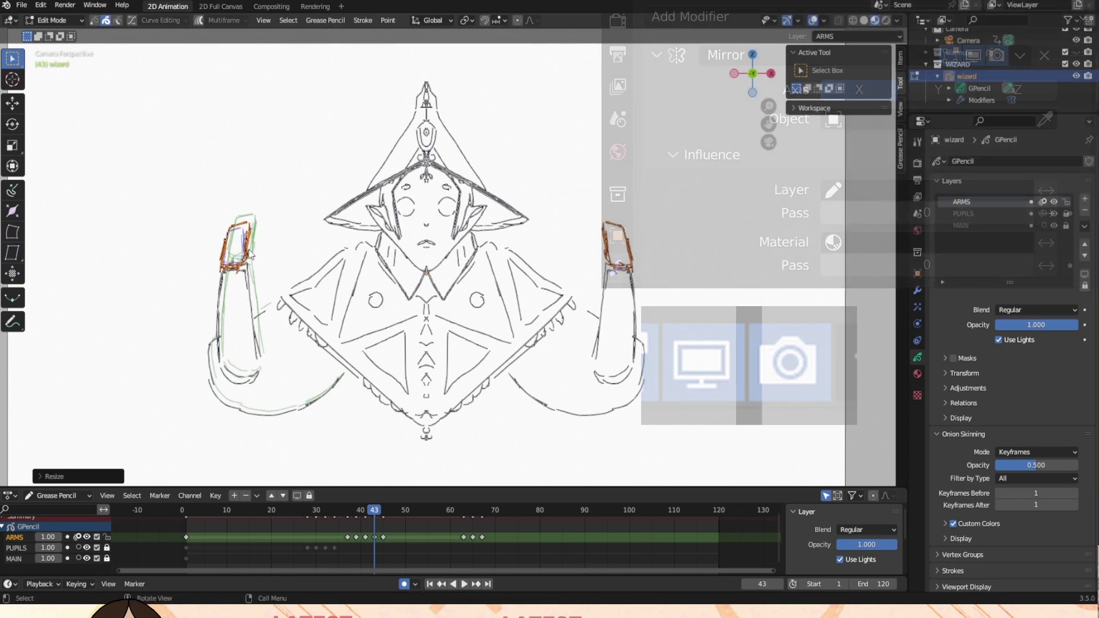
click(247, 255)
key(space)
key(space)
Select the hands at frame 45, move them into place on the wrists, and play back the arm movement.
drag(209, 207, 240, 232)
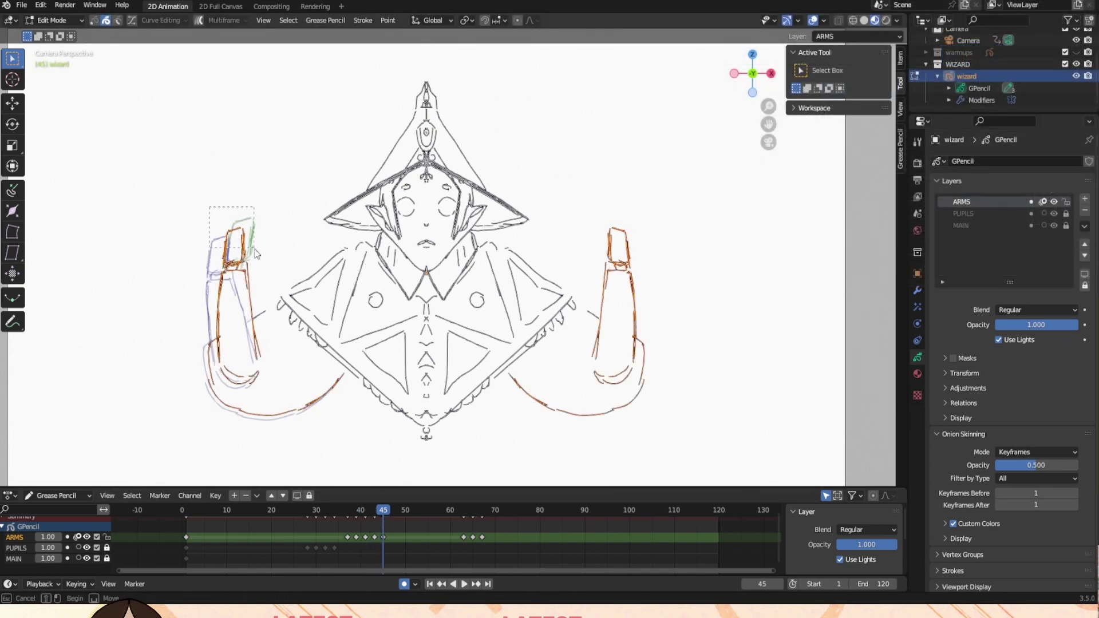
key(g)
click(249, 258)
key(space)
mouse_move(380, 516)
mouse_down()
mouse_move(367, 525)
mouse_move(383, 525)
mouse_move(338, 523)
mouse_move(350, 525)
mouse_move(349, 542)
mouse_move(348, 514)
mouse_move(378, 512)
mouse_up()
key(space)
key(space)
key(space)
Fine-tune the hands' position with small moves, and undo the last move.
key(g)
click(265, 230)
key(g)
click(265, 234)
key(g)
click(280, 240)
key(ctrl+z)
Reposition the hands on the following keyframe, undoing the first attempt, and go to frame 63.
key(Right)
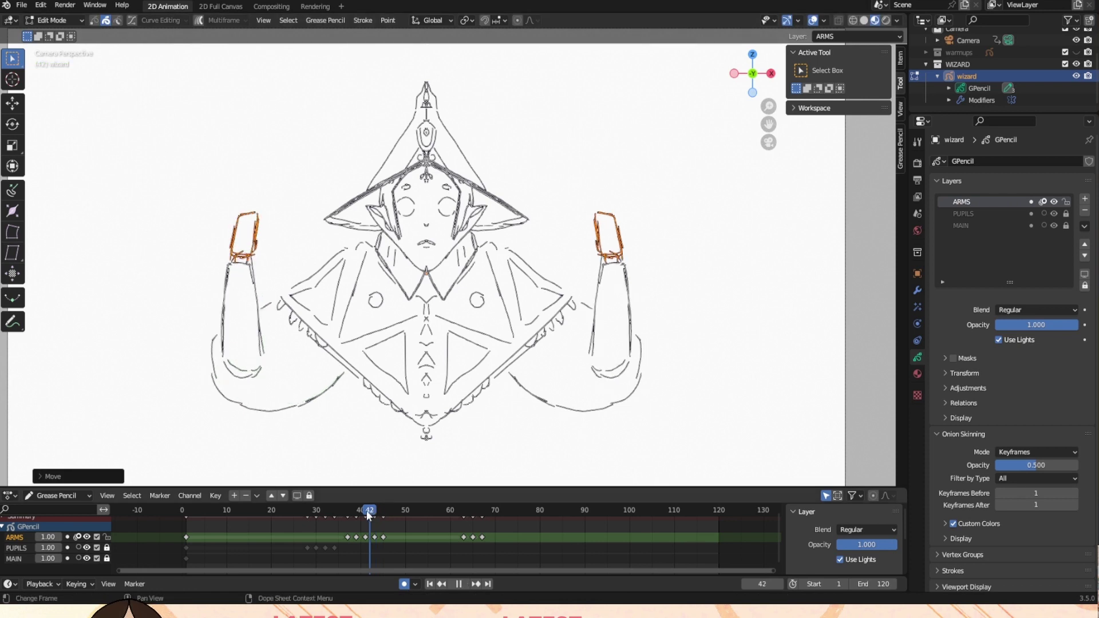
key(g)
click(246, 247)
key(ctrl+z)
key(g)
drag(379, 512, 464, 512)
click(249, 245)
Select the hands at frame 63, and scale and reposition them against the onion-skin outlines.
drag(191, 226, 235, 280)
key(s)
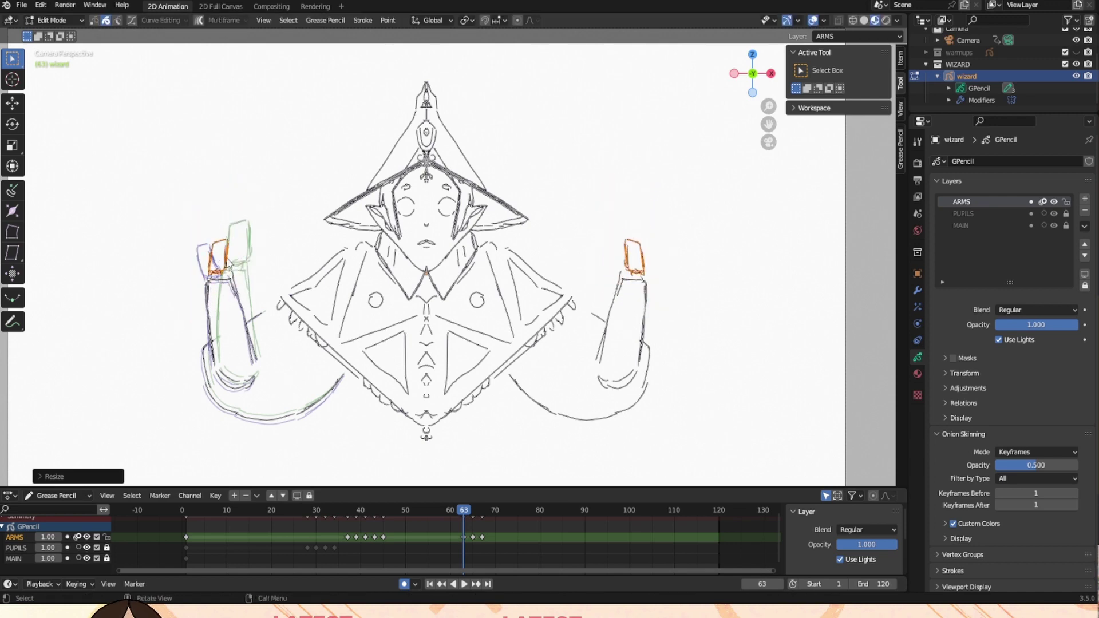
click(245, 247)
key(s)
click(241, 247)
key(g)
click(242, 246)
key(g)
click(231, 257)
Compare with frame 65, and enlarge the hands at frame 63 to about 1.65 times their size.
key(Up)
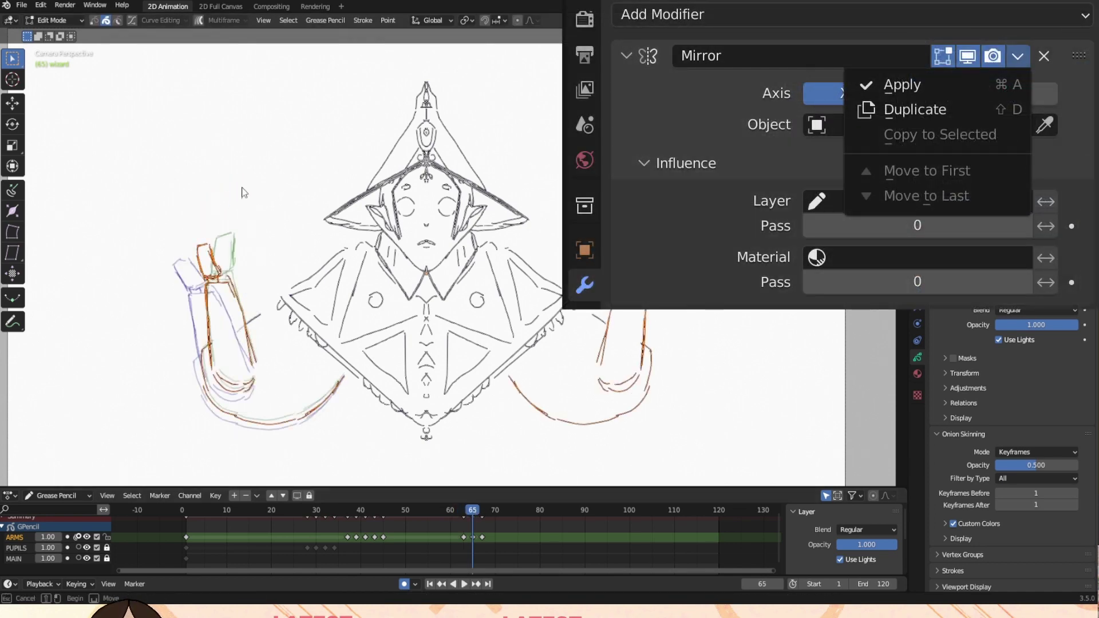
key(Down)
key(g)
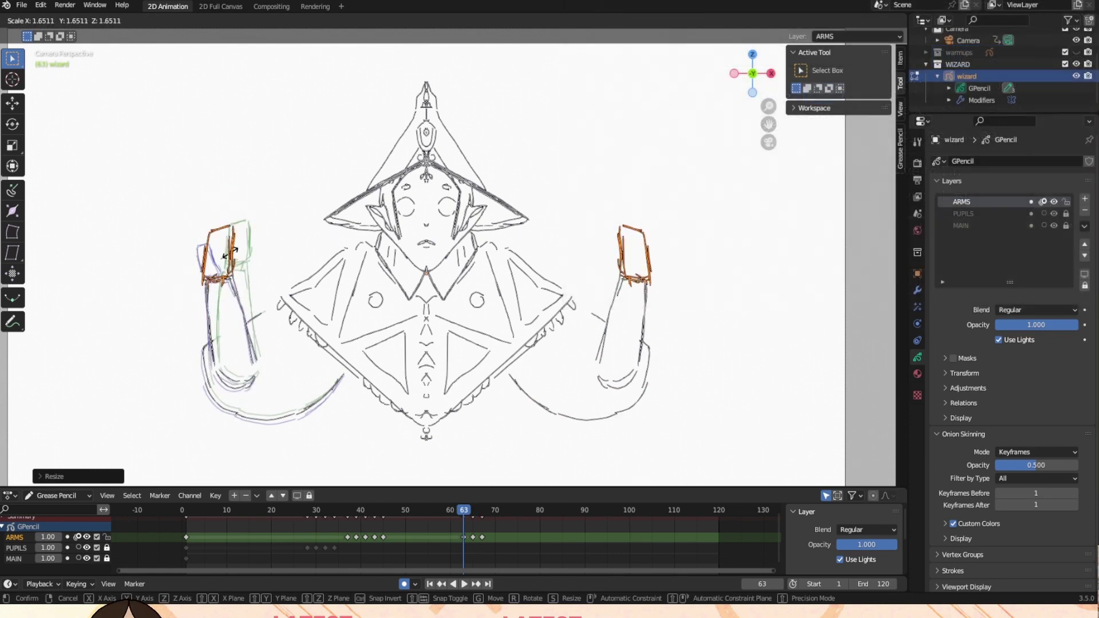
click(241, 247)
Scale and reposition the hands at frames 65 and 67, play the result, and return to Object Mode.
key(Up)
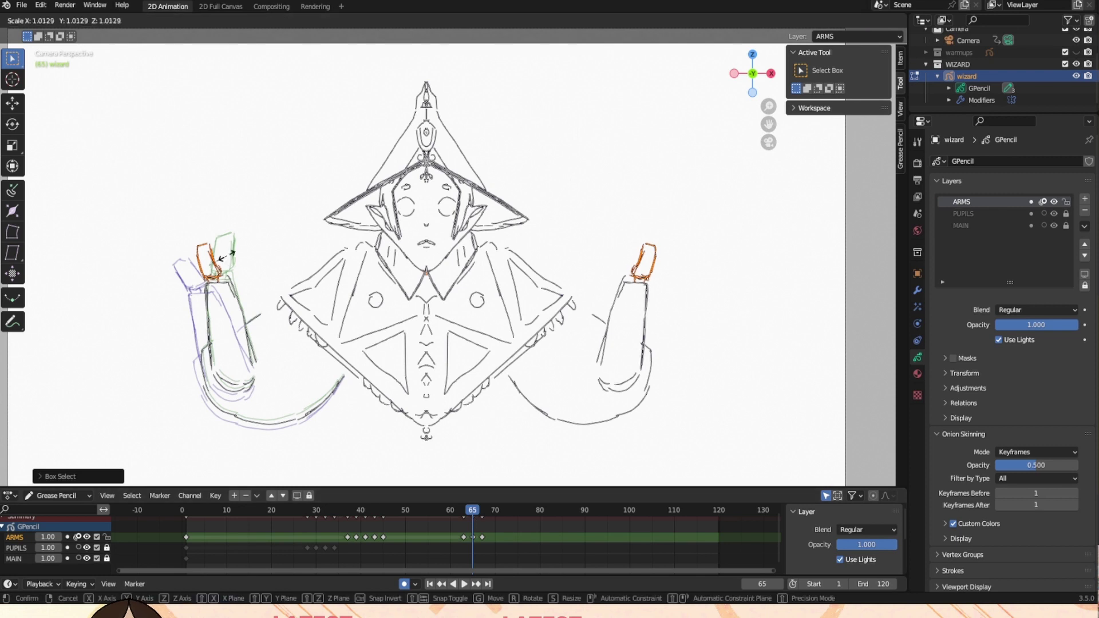
click(470, 516)
key(space)
key(space)
key(Tab)
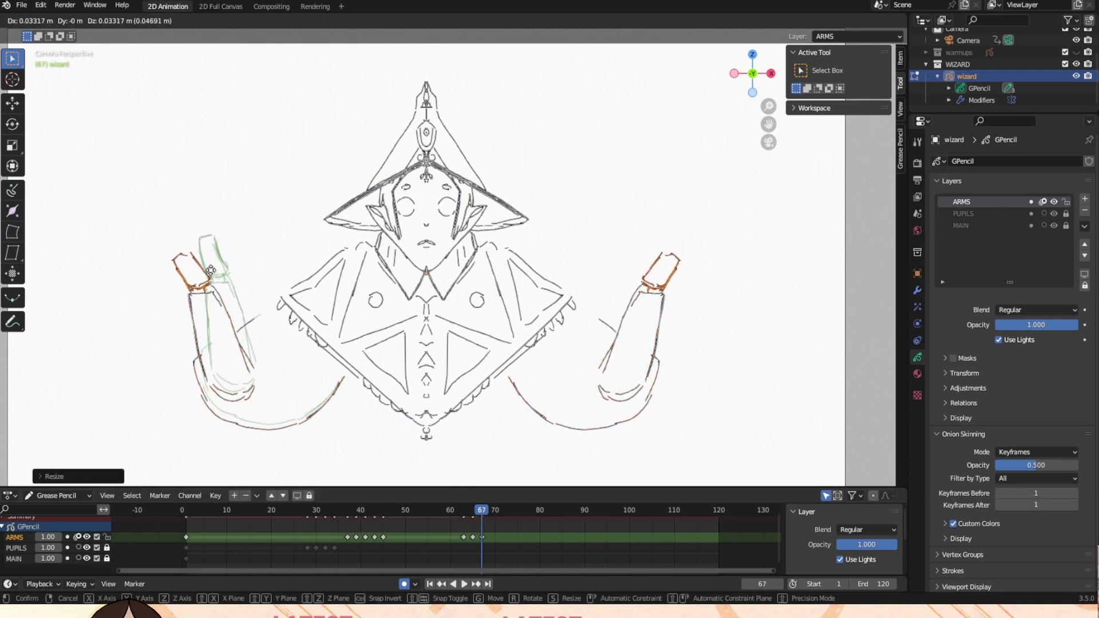
Add a blank Grease Pencil object for the extra rough animation.
click(148, 20)
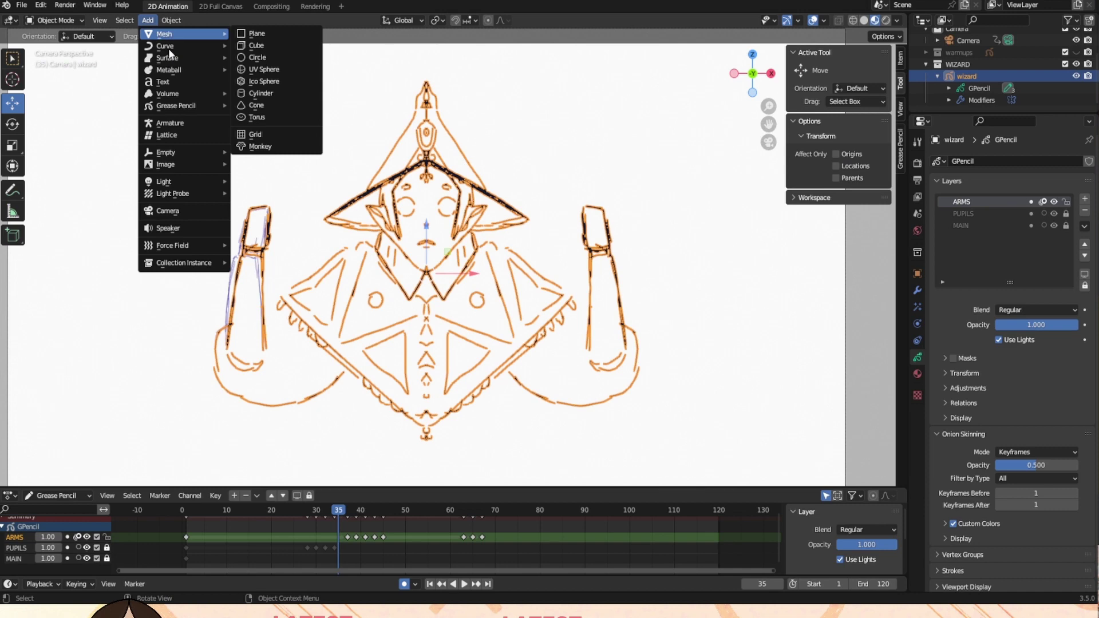
mouse_move(193, 106)
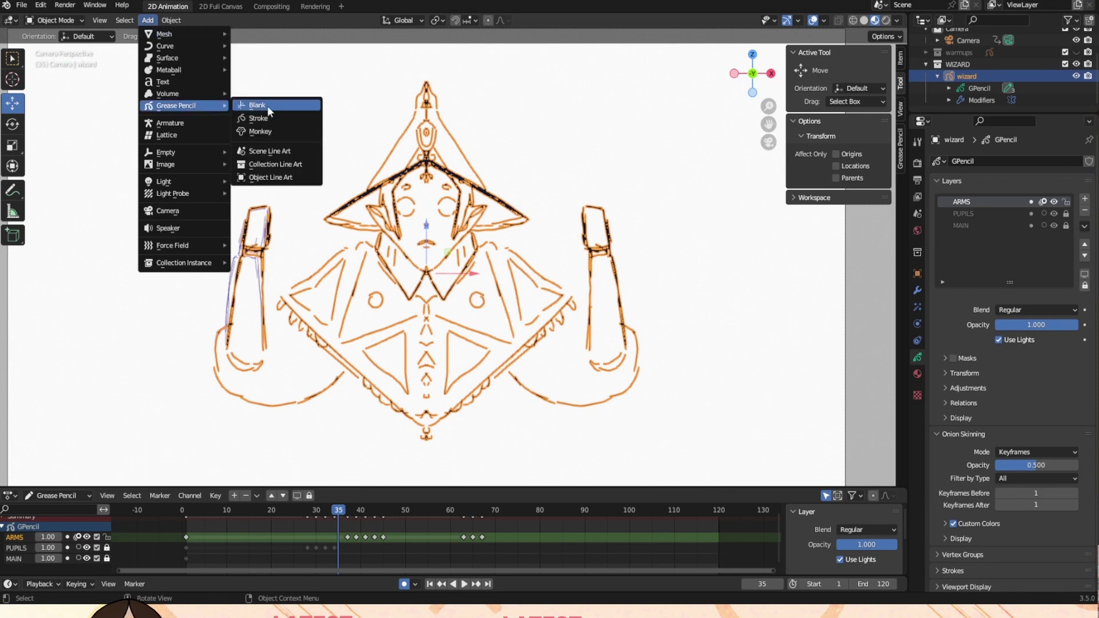
click(279, 104)
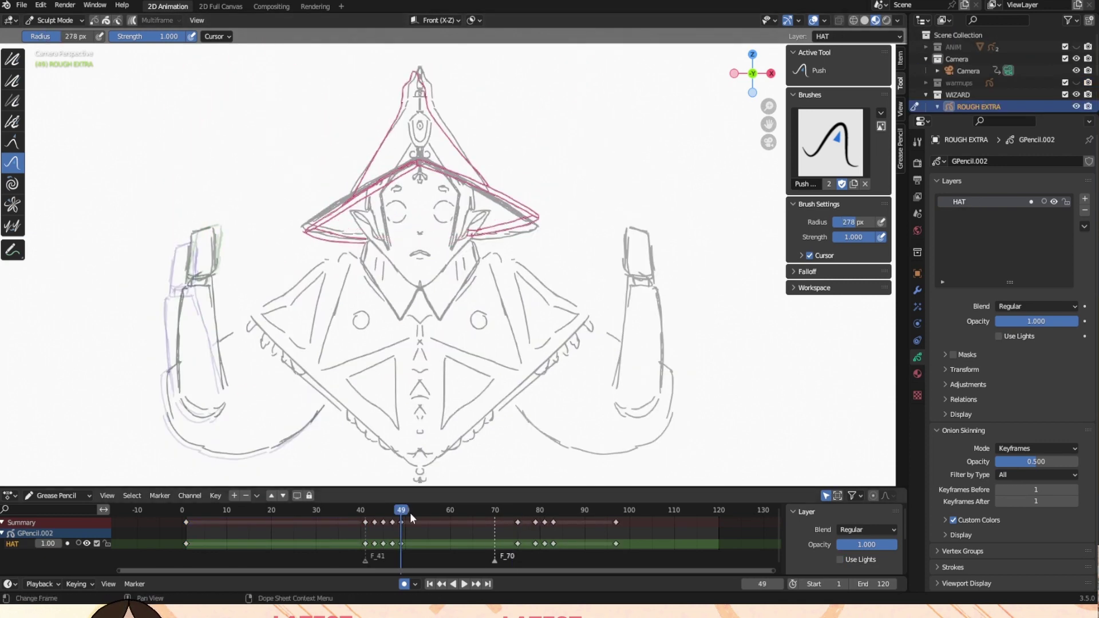
Reshape the hat on the HAT layer across the keyframes from frame 49 to frame 71.
drag(420, 516, 430, 517)
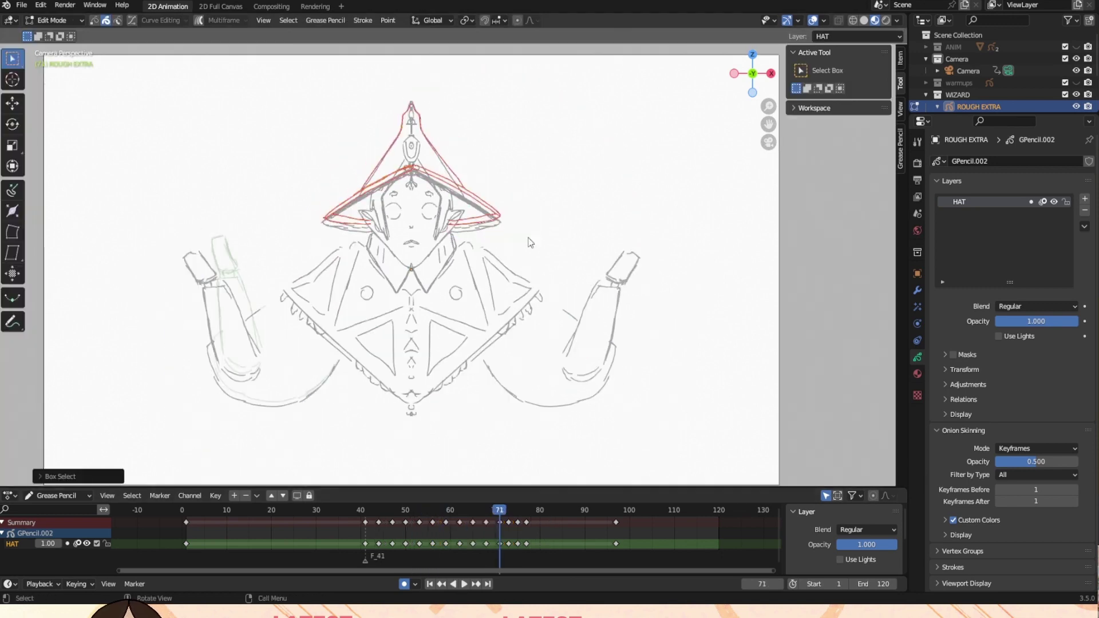
key(Tab)
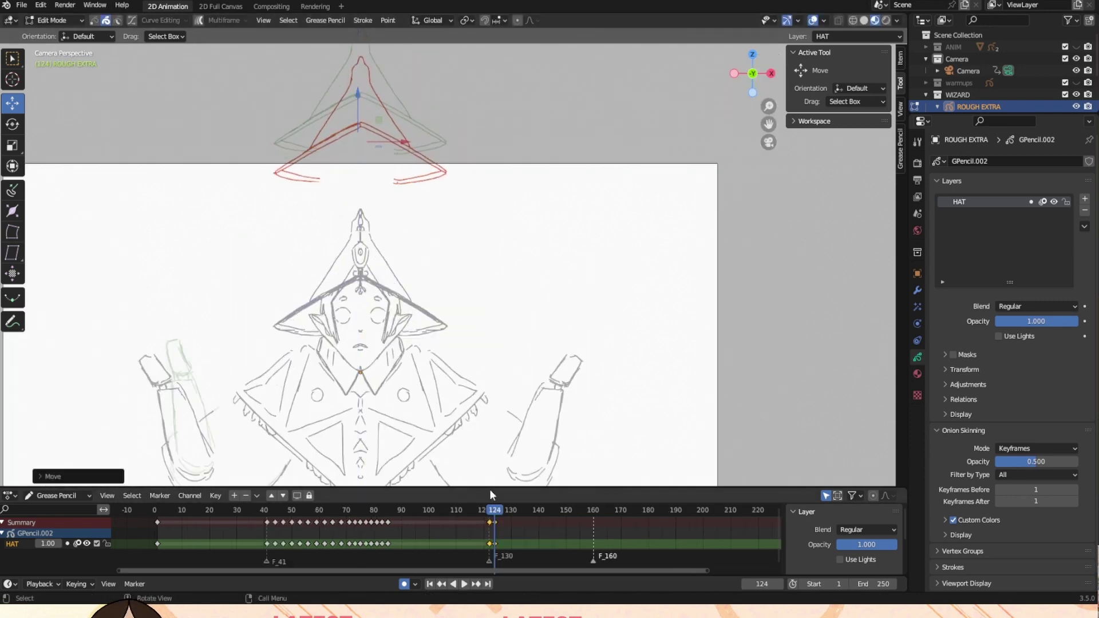
Lower the floating hat toward the wizard's head on the keyframe near frame 130.
drag(490, 511, 509, 511)
click(510, 511)
drag(358, 192, 359, 247)
click(516, 511)
Select the whole hat and adjust its vertical position on the keyframes near frames 132 to 136.
drag(252, 189, 470, 372)
drag(362, 271, 362, 287)
mouse_move(516, 511)
mouse_down()
mouse_move(504, 511)
mouse_move(521, 511)
mouse_up()
drag(362, 283, 361, 288)
click(527, 511)
drag(362, 281, 362, 278)
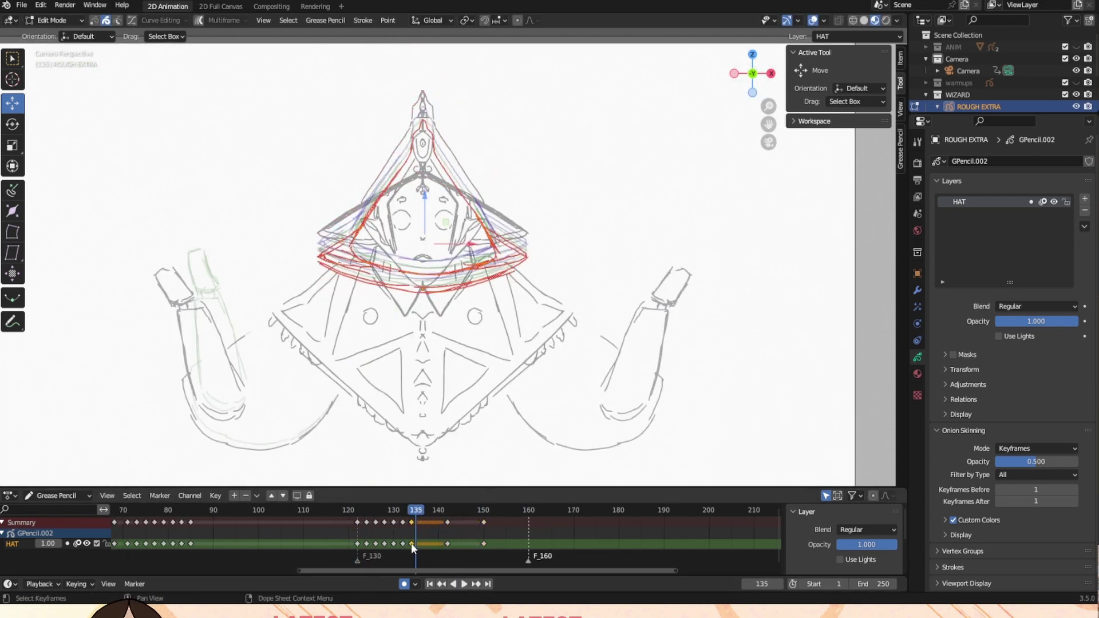
Draw the collar's lower edge in red on the collar layer at frames 37 and 39.
drag(262, 289, 371, 384)
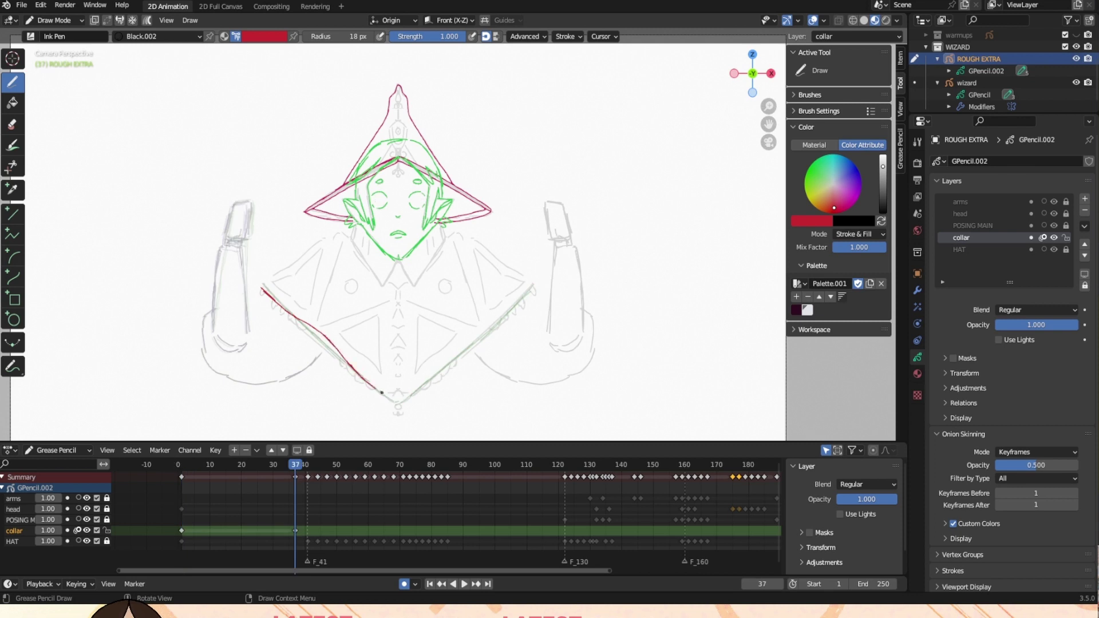
key(Right)
key(Right)
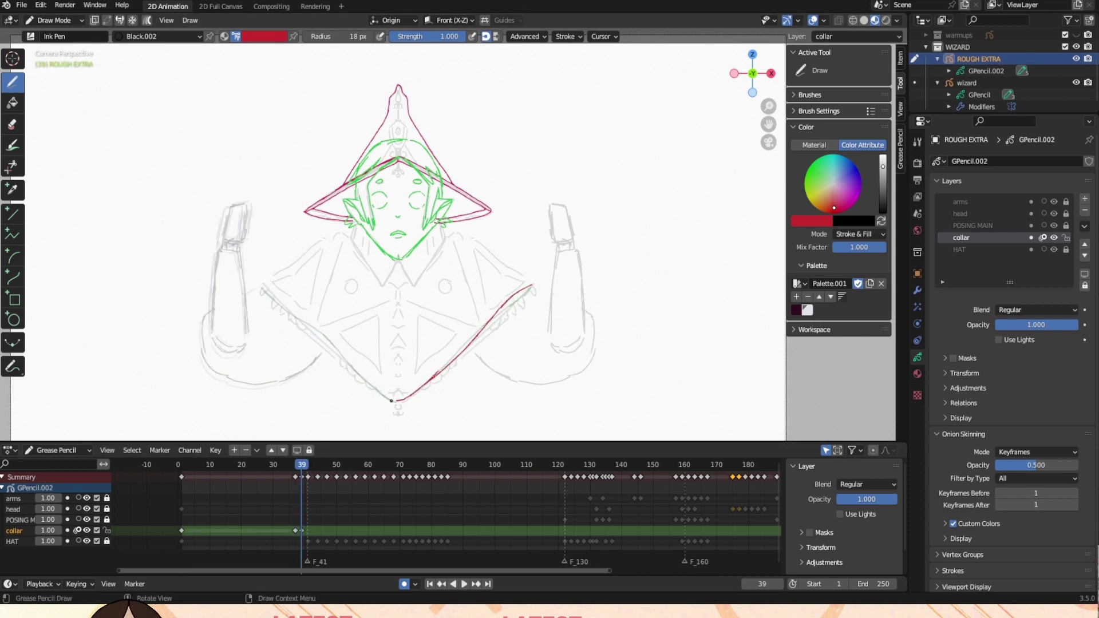
Draw the rippling collar edge at frame 43, compare it with neighbouring frames, and erase part of the line at the bottom tip.
click(315, 467)
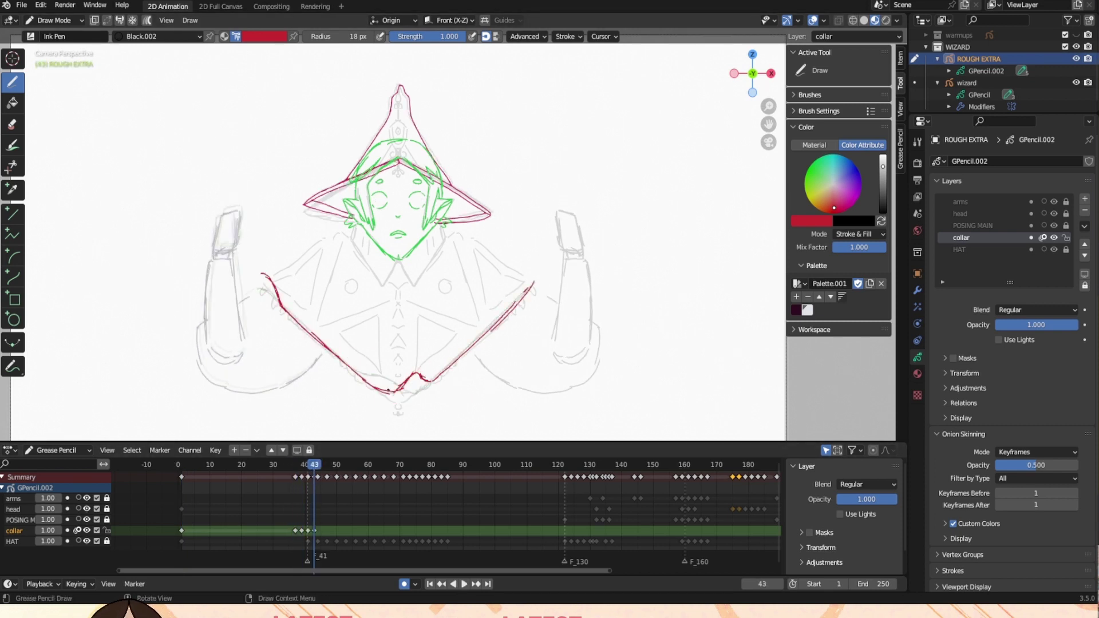
key(Left)
key(Left)
key(Right)
key(Right)
ctrl+drag(395, 395, 424, 390)
Refine the collar edge at frame 45 in Sculpt Mode and return to Draw Mode.
key(Right)
key(Right)
click(321, 469)
click(55, 21)
click(60, 60)
click(54, 20)
click(60, 73)
Compare frames 43 and 45, push the collar's lower-right edge inward in Sculpt Mode, and return to Draw Mode.
click(314, 469)
drag(314, 474, 321, 474)
click(54, 21)
click(60, 60)
drag(458, 358, 436, 373)
click(54, 21)
click(60, 72)
Draw the collar's right edge up to the shoulder point around frame 46, and check it against the adjacent frame.
drag(328, 465, 324, 482)
drag(478, 337, 534, 280)
drag(324, 469, 328, 469)
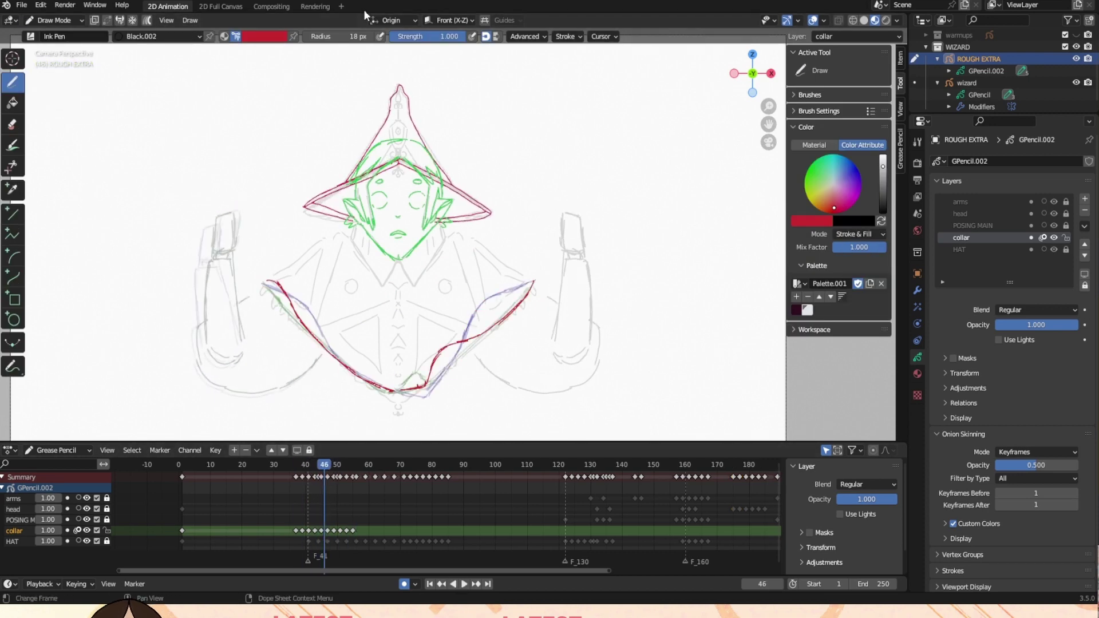
Scrub the rough collar and magic frames, and nudge the last yellow orb keyframe on layer 3 around frame 80.
drag(325, 466, 303, 484)
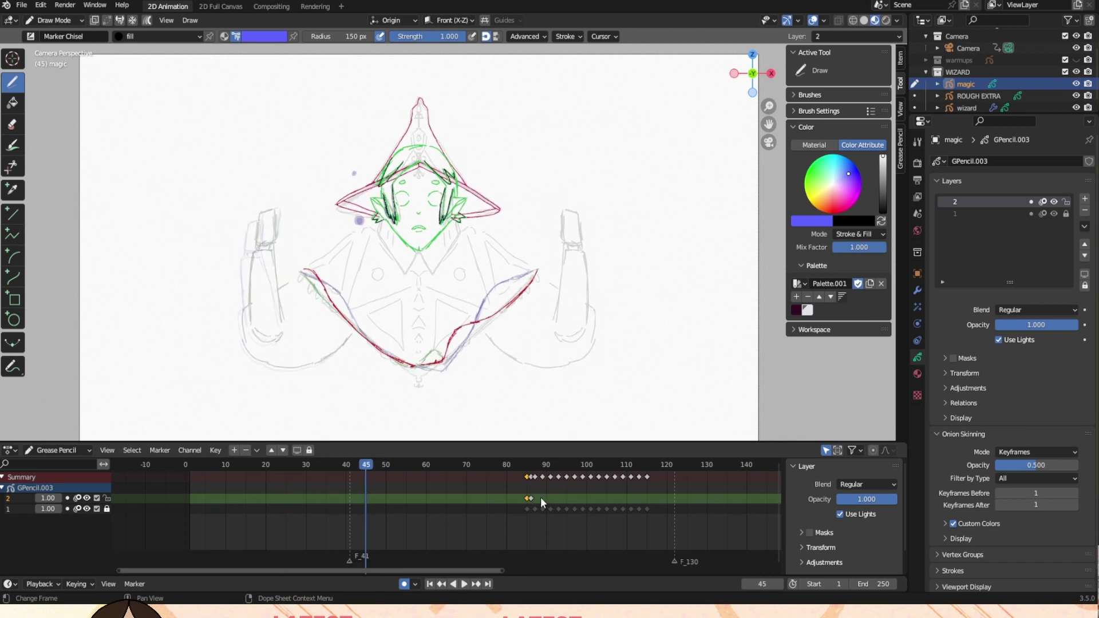
click(375, 477)
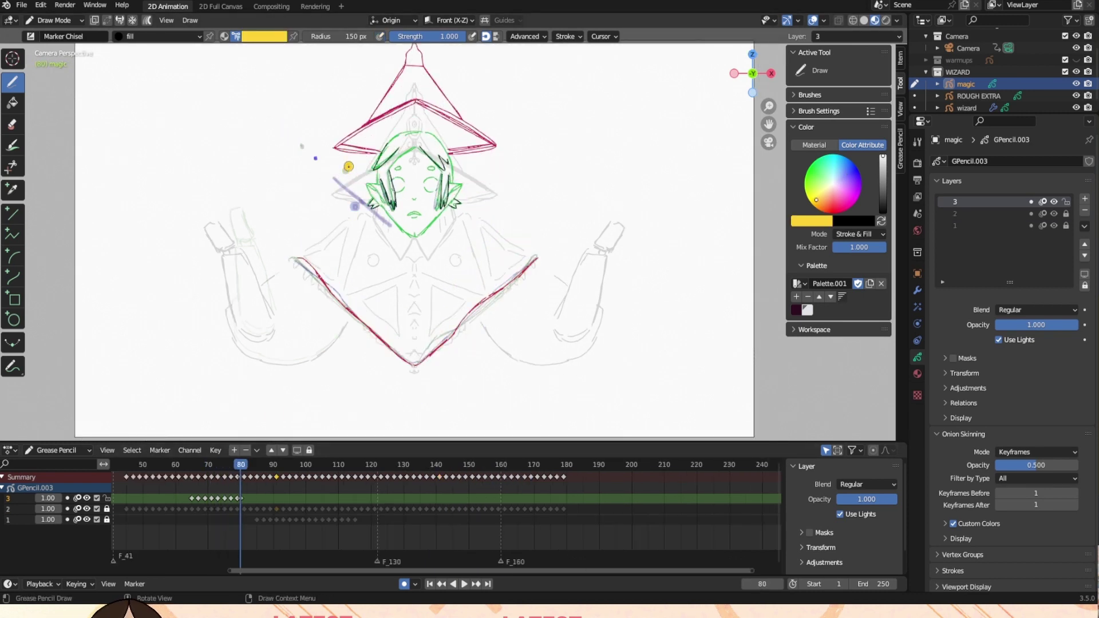
key(Right)
drag(241, 499, 244, 499)
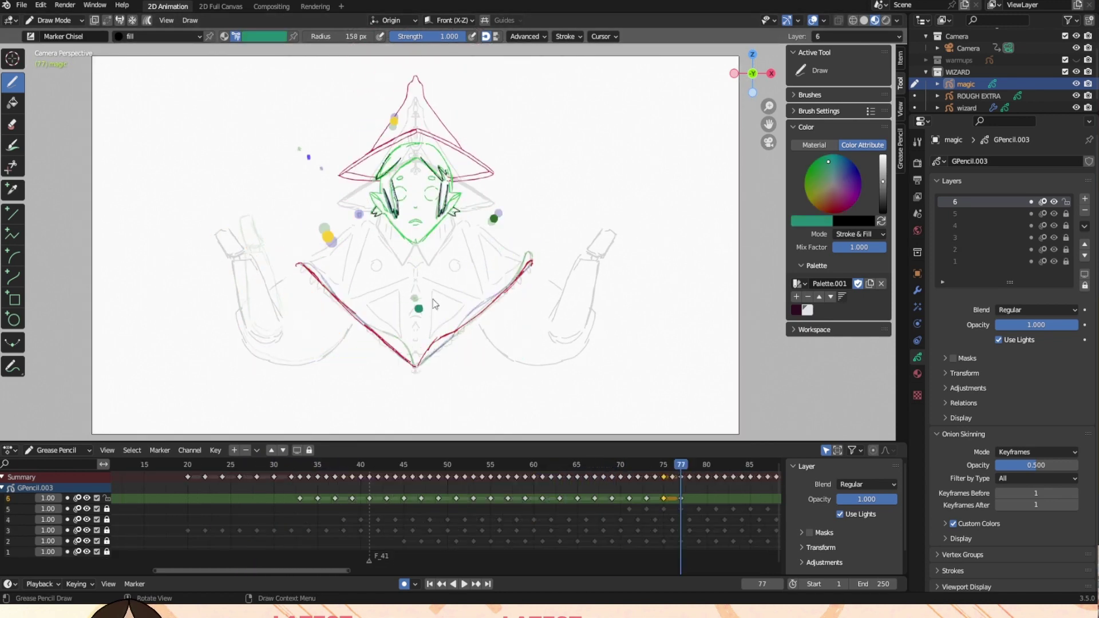
Paint the teal magic orb over the wizard's chest on layer 6 at successive frames from about 79 to 85.
click(698, 465)
click(415, 316)
click(708, 466)
click(407, 318)
click(732, 465)
click(402, 315)
click(750, 465)
click(400, 309)
Continue the teal orb's path upward over the collar, painting it on every second frame after 85.
drag(338, 571, 417, 572)
key(Right)
key(Right)
drag(419, 270, 431, 252)
key(Right)
key(Right)
click(430, 241)
Step further along the timeline, paint the teal orb beside the wizard's face, and play back the animation.
key(Right)
key(Right)
key(Right)
key(Right)
key(Right)
key(Right)
key(Right)
key(Right)
key(Right)
key(Right)
click(382, 215)
key(space)
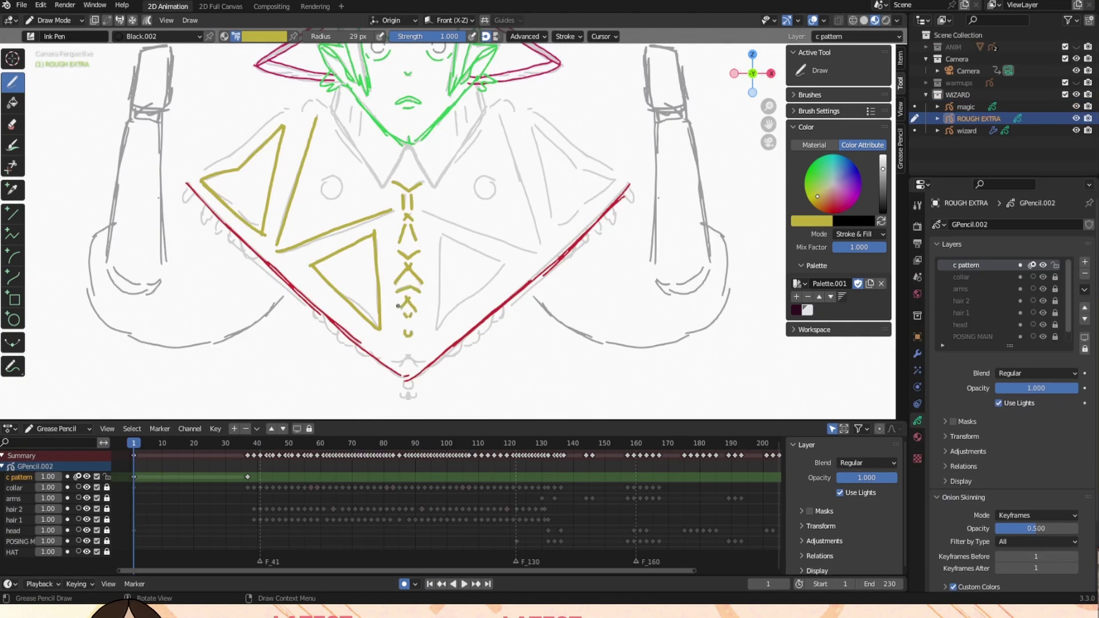
Draw the collar pattern at frame 1 on the c pattern layer: the bottom-tip motif, the right-hand panel line and the left button.
drag(392, 361, 408, 356)
drag(408, 357, 427, 361)
shift+middle_drag(427, 362, 408, 365)
drag(480, 119, 520, 251)
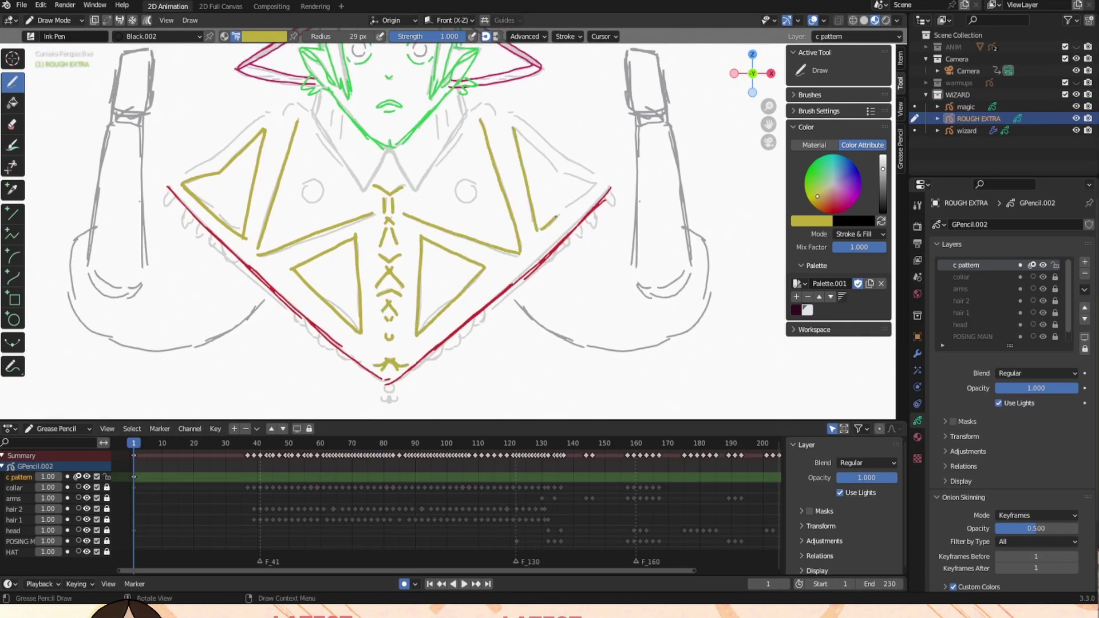
drag(312, 180, 312, 202)
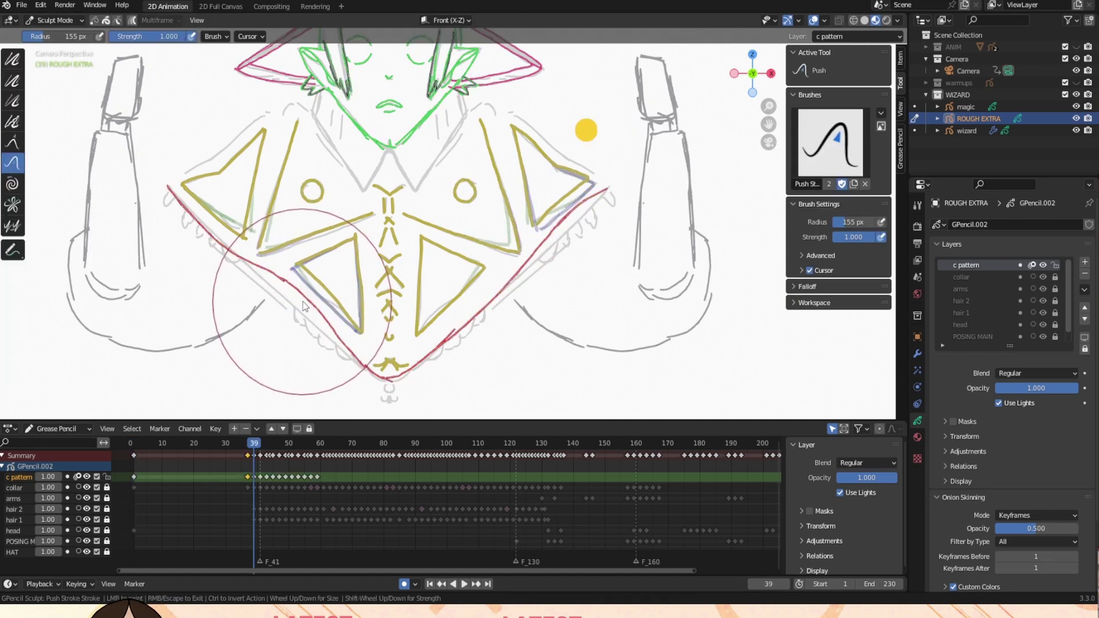
Push the c pattern shapes in Sculpt Mode at frames 39 and 41 so they follow the rippling collar edge.
drag(249, 270, 255, 262)
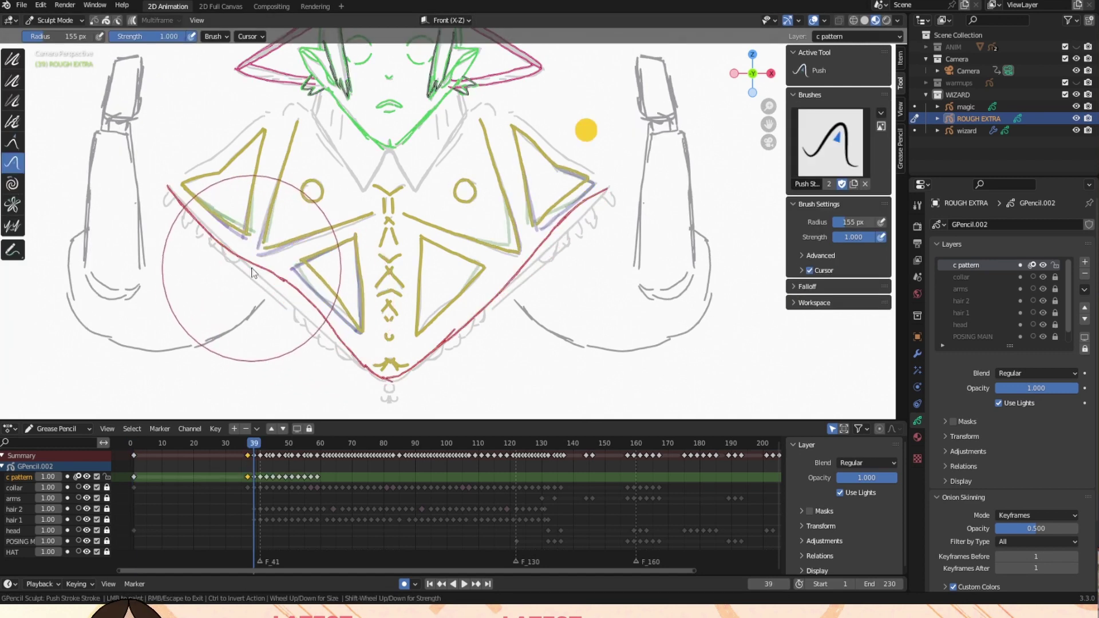
drag(533, 265, 530, 256)
drag(253, 448, 260, 451)
drag(253, 248, 249, 253)
drag(361, 350, 395, 356)
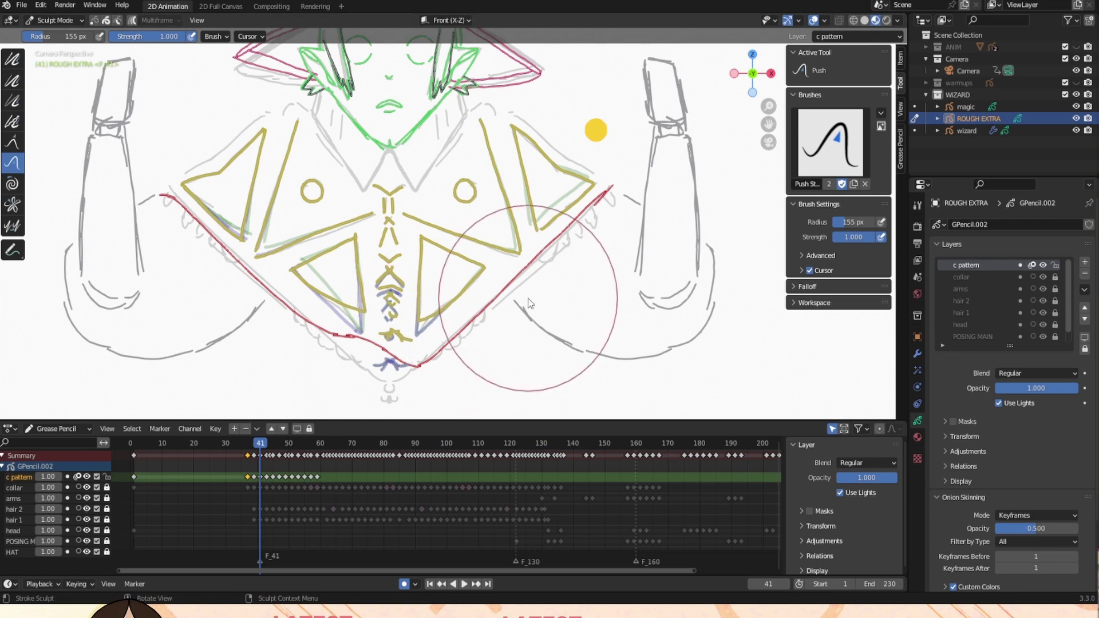
Push the collar pattern's triangles and centre motifs with the collar edge at frames 43 and 45.
drag(261, 447, 267, 446)
mouse_move(394, 382)
mouse_down()
mouse_move(391, 357)
mouse_move(419, 335)
mouse_up()
drag(181, 202, 188, 197)
drag(266, 445, 273, 446)
drag(475, 305, 466, 295)
drag(175, 214, 188, 208)
Push the left and right collar triangles inward at frame 47 to match the collar edge.
drag(273, 446, 279, 446)
drag(229, 228, 244, 217)
drag(535, 234, 527, 222)
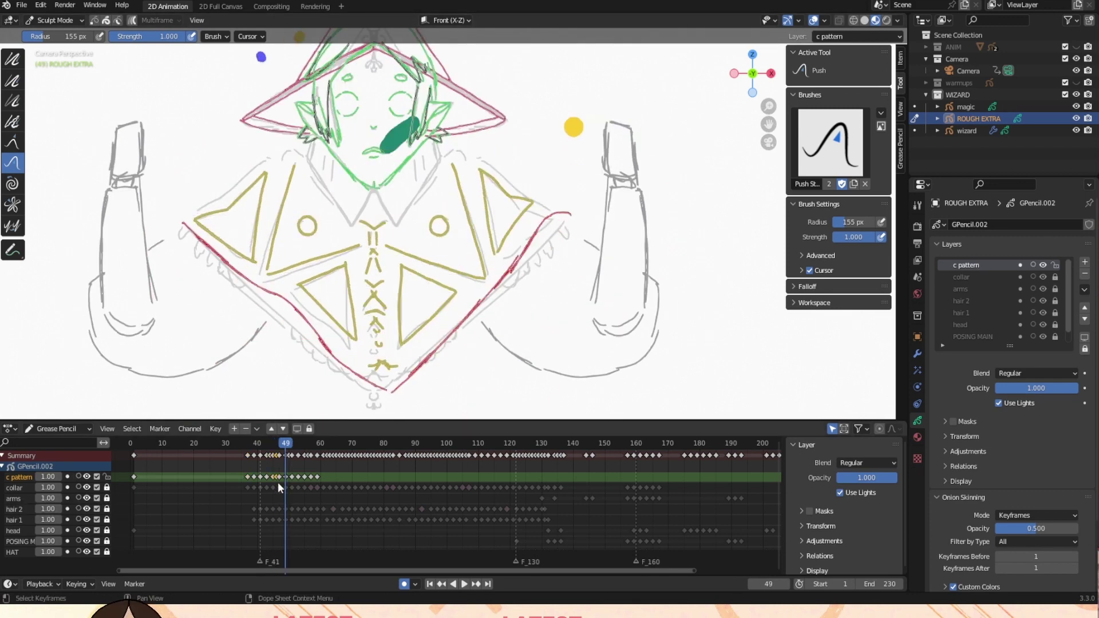
Compare the collar pattern between frames 45 and 49, and play back the animation.
key(Left)
key(Left)
key(Left)
key(Left)
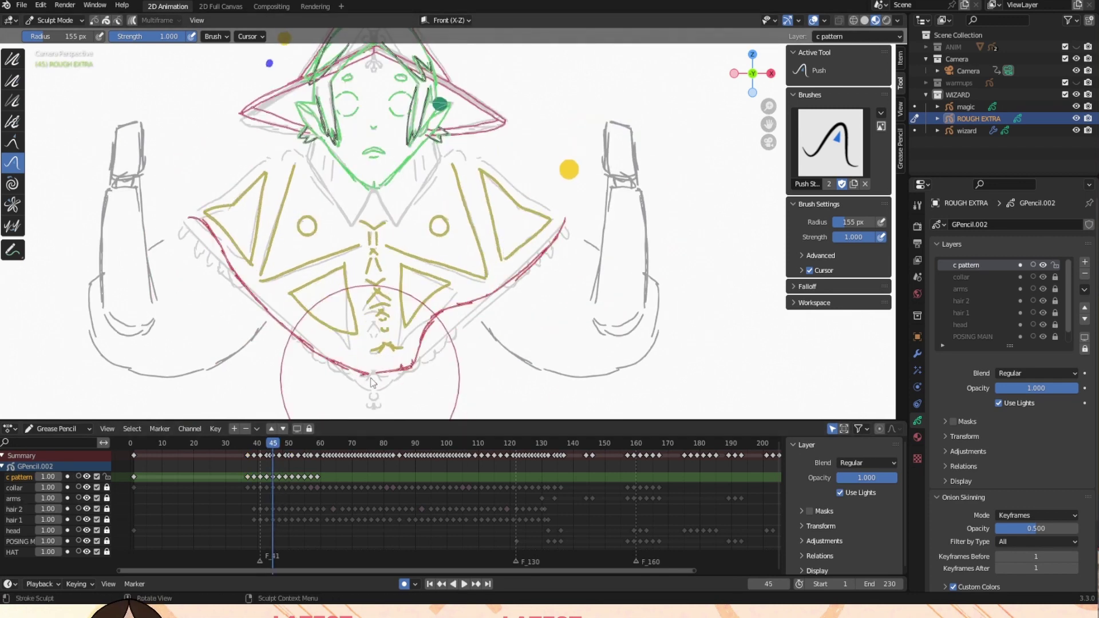
key(Right)
key(Right)
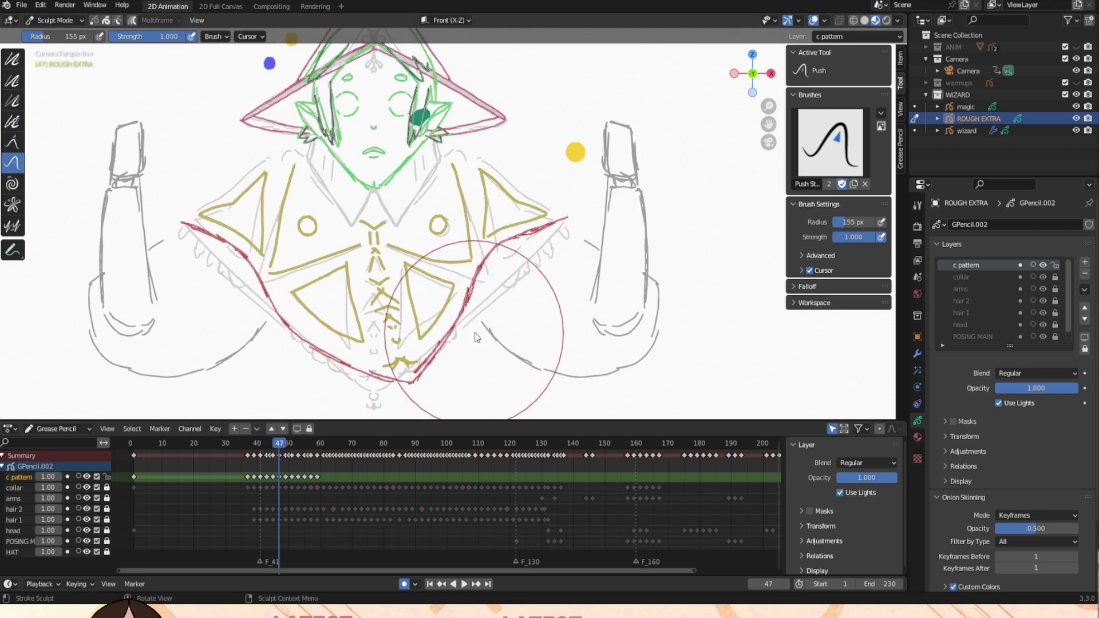
click(460, 589)
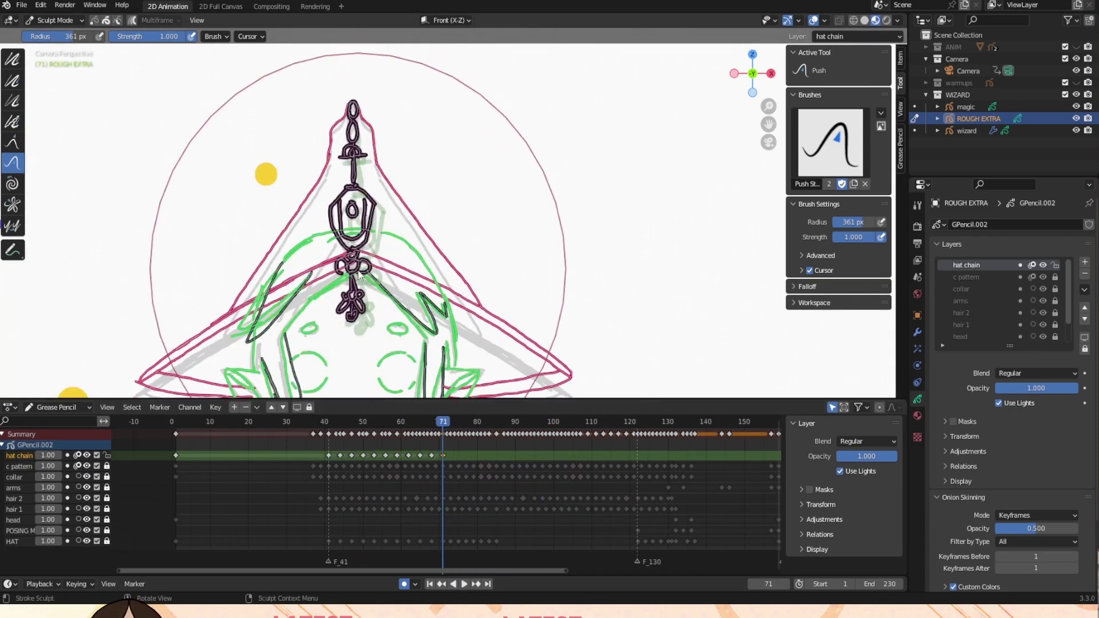
Push the hat chain up and its tassel to the left on the hat chain layer around frame 73.
click(451, 423)
drag(353, 156, 352, 144)
mouse_move(347, 294)
mouse_down()
mouse_move(346, 280)
mouse_move(328, 279)
mouse_up()
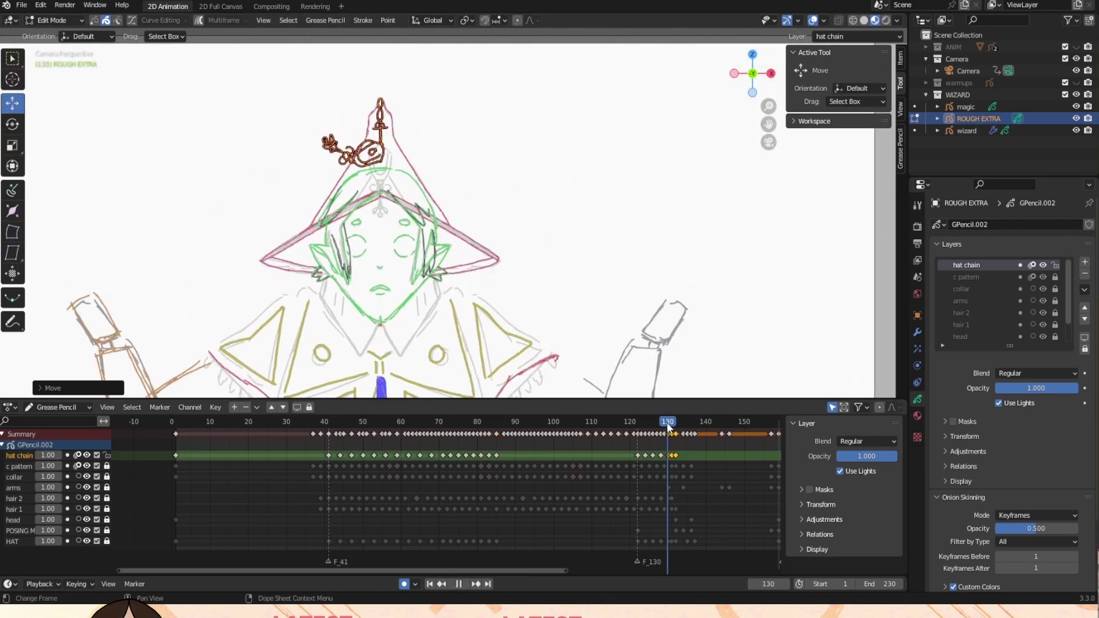
Rotate the selected hat chain and move it to the hat's tip around frame 132.
key(r)
click(375, 122)
key(g)
click(378, 103)
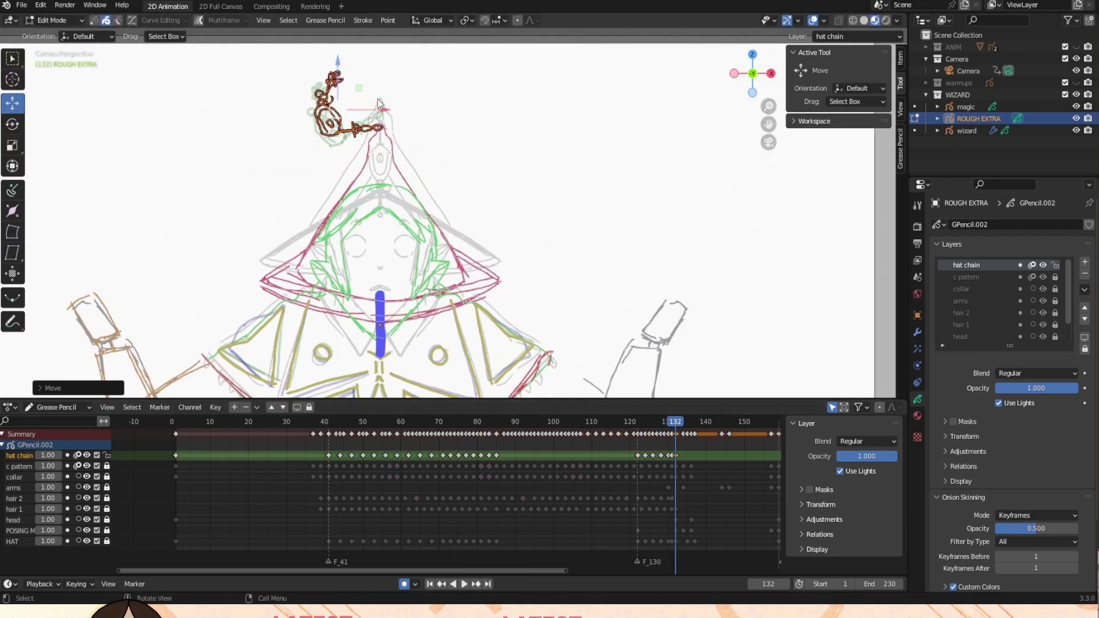
Compare the neighbouring frames and reposition the whole hat chain at frame 133.
key(Right)
key(Right)
key(alt+a)
key(Left)
key(a)
key(g)
click(635, 188)
Move the hat chain along the X axis at frame 134 and advance to frame 135.
key(Right)
key(g)
key(x)
click(518, 152)
key(Right)
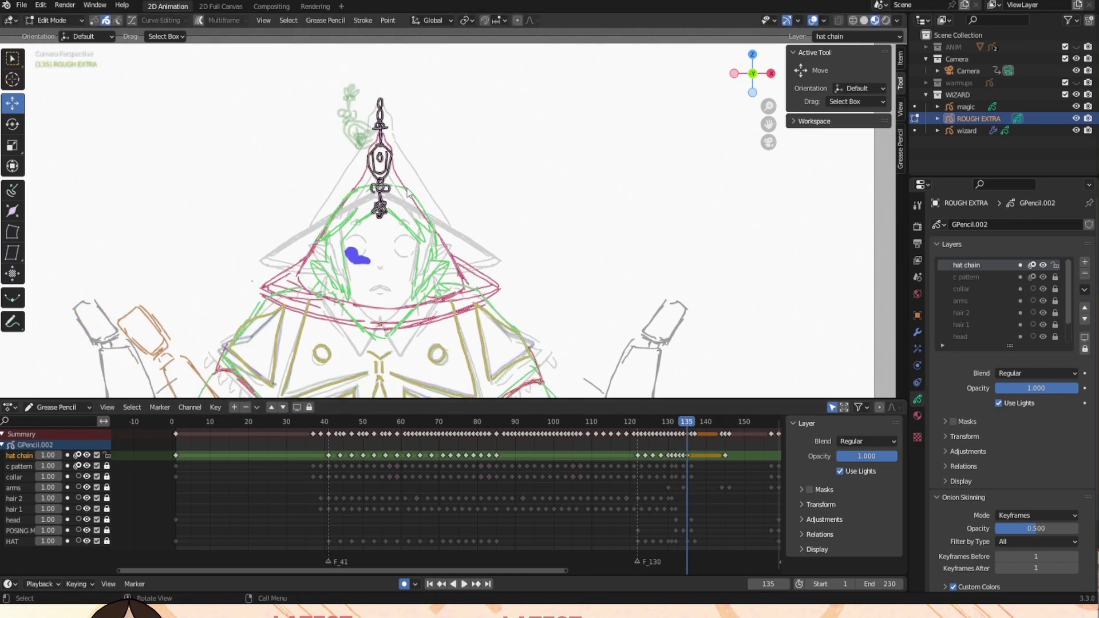
Rotate the whole hat chain at frame 136 and step back to compare it with the previous poses.
key(Right)
key(a)
key(r)
click(450, 205)
key(Left)
key(Left)
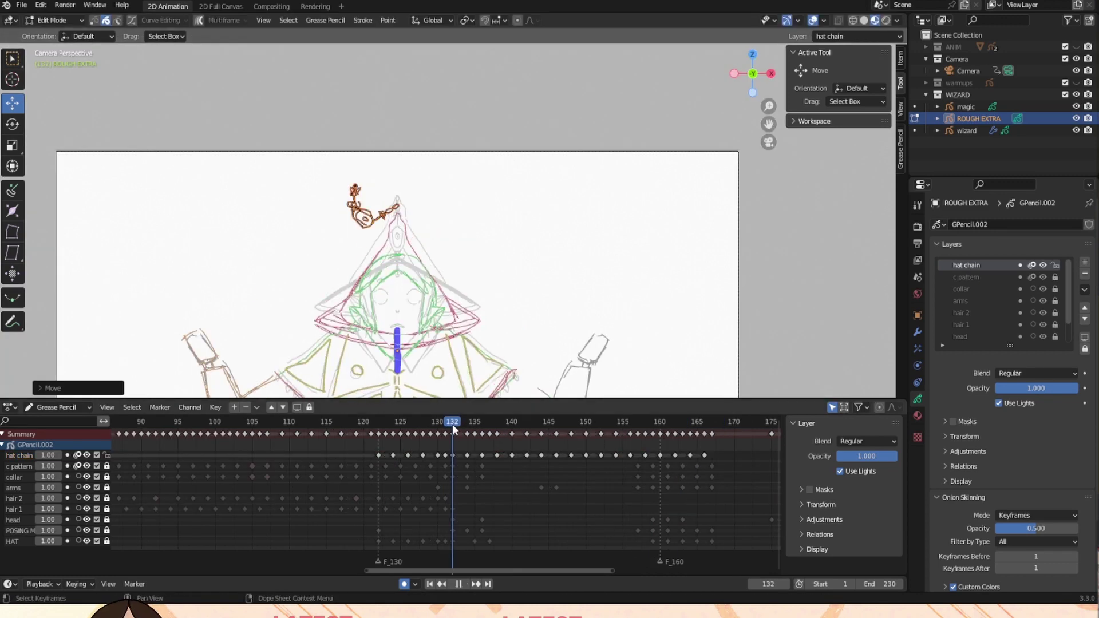
Adjust the hat chain's position at frames 132 and 135.
drag(366, 160, 366, 172)
drag(456, 426, 475, 424)
drag(362, 157, 420, 243)
drag(367, 156, 367, 166)
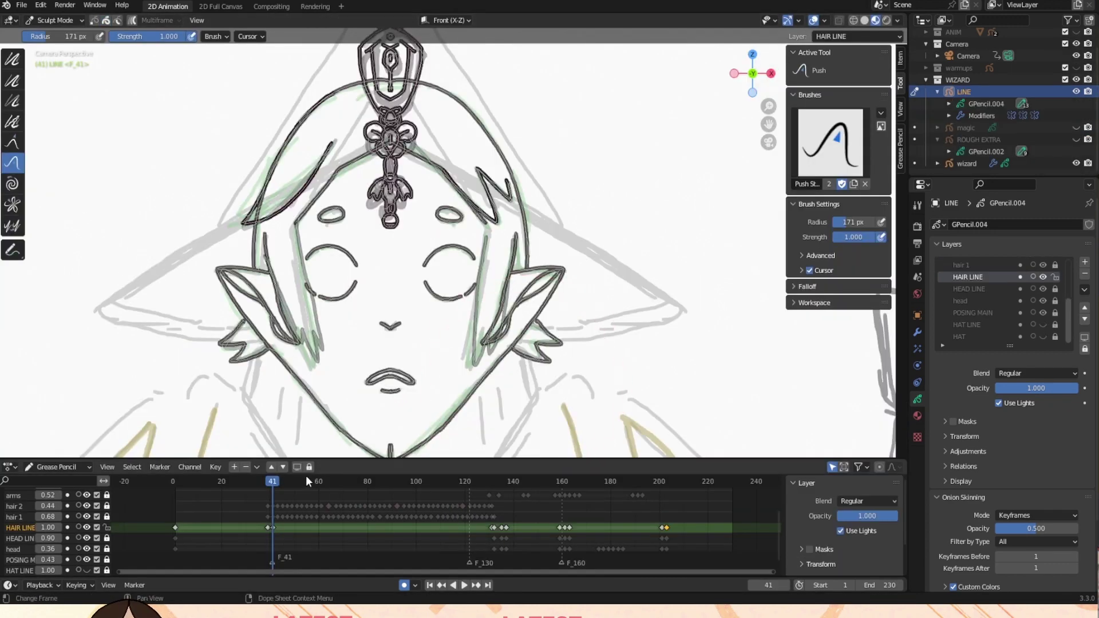
Push both fringe strands on the HAIR LINE layer to the left around frame 46, and shift that keyframe one frame earlier.
drag(278, 482, 285, 484)
drag(294, 209, 283, 208)
drag(532, 217, 525, 213)
drag(285, 485, 281, 487)
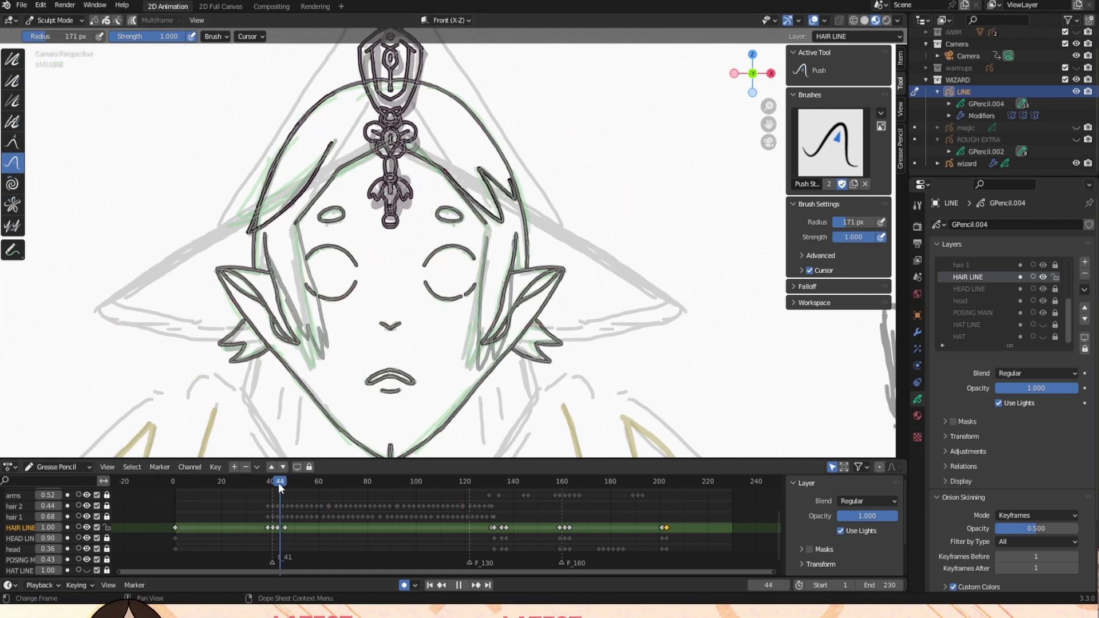
drag(285, 527, 282, 528)
Push both fringe strands of the HAIR LINE layer into their next swing pose around frame 50.
drag(282, 487, 287, 486)
drag(287, 488, 291, 482)
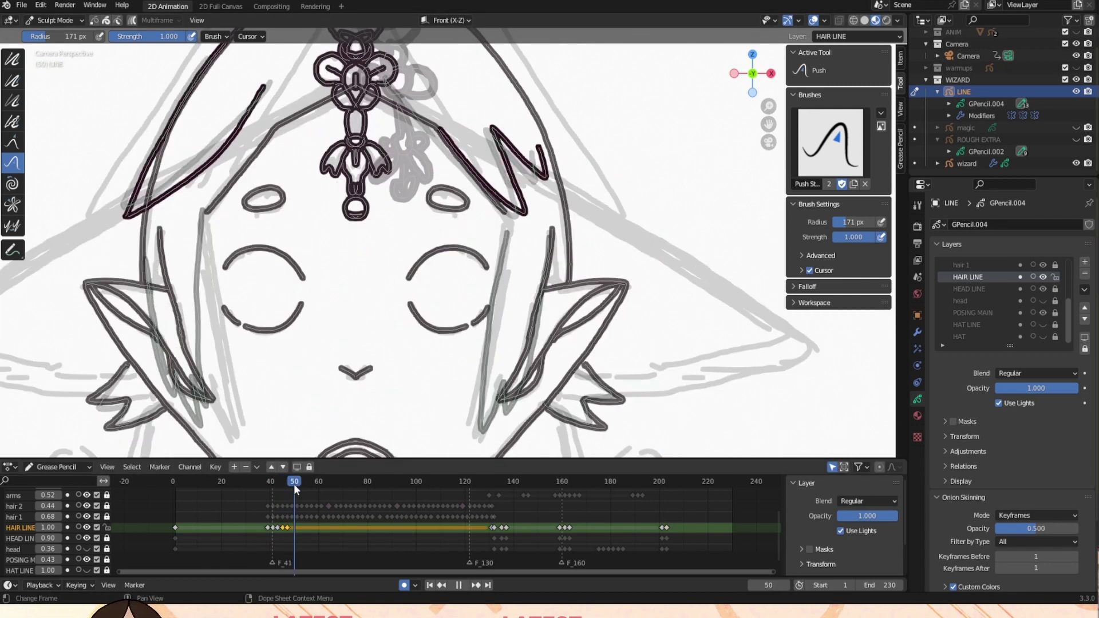
mouse_move(189, 189)
mouse_down()
mouse_move(123, 221)
mouse_move(246, 80)
mouse_up()
mouse_move(566, 172)
mouse_down()
mouse_move(519, 222)
mouse_move(497, 141)
mouse_up()
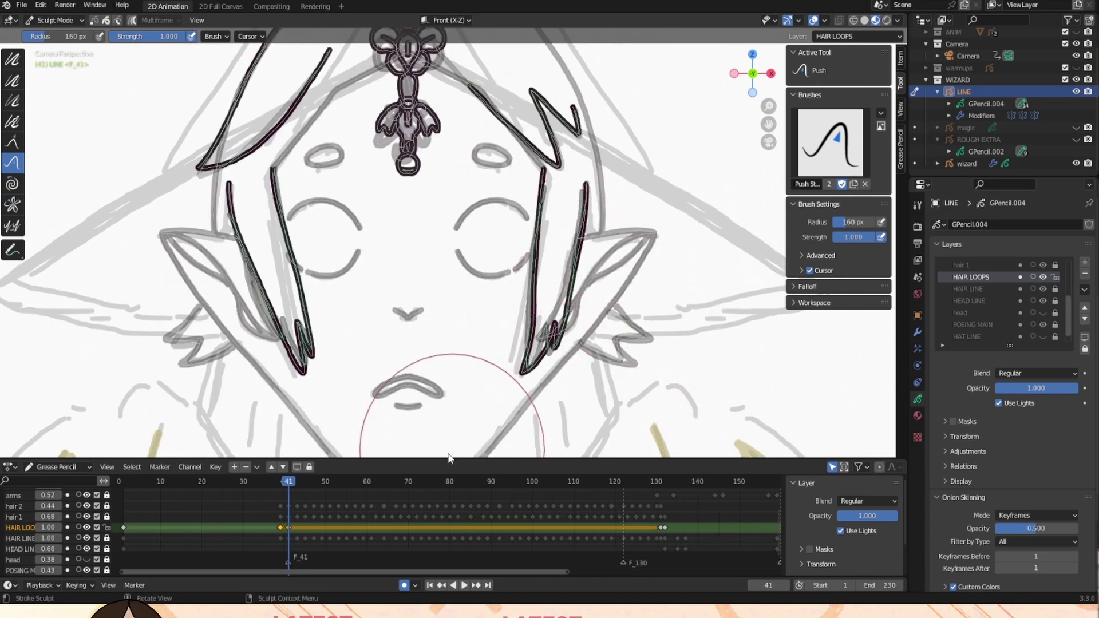
Push the hair locks on both sides of the face at frame 43 on the HAIR LOOPS layer, and advance to frame 45.
key(Right)
key(Right)
drag(292, 241, 312, 264)
drag(319, 372, 315, 348)
drag(538, 379, 634, 301)
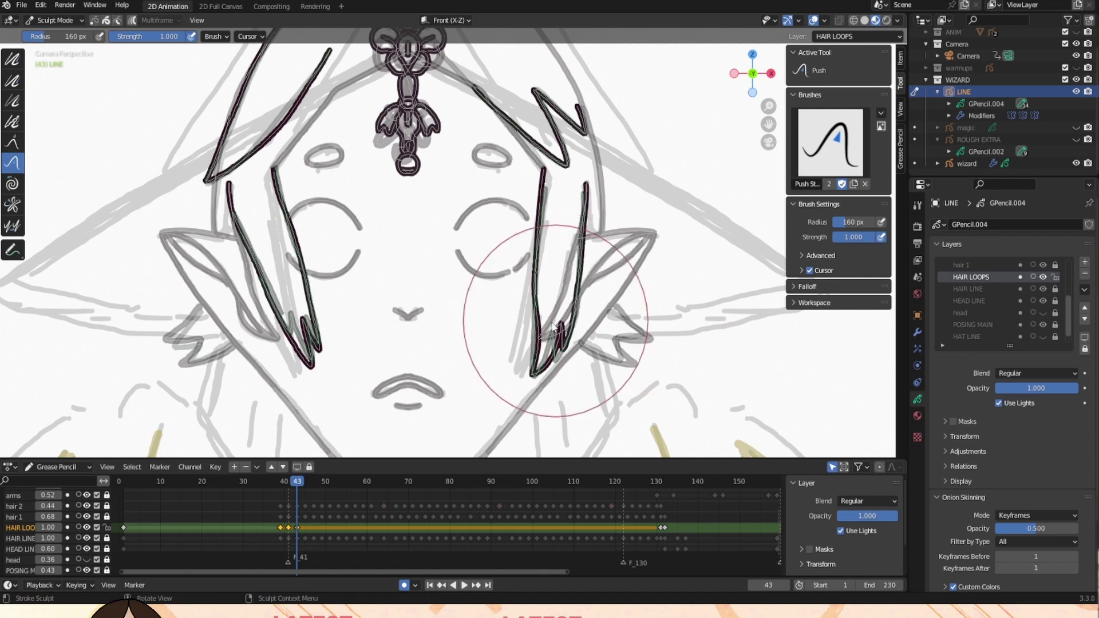
key(Right)
key(Right)
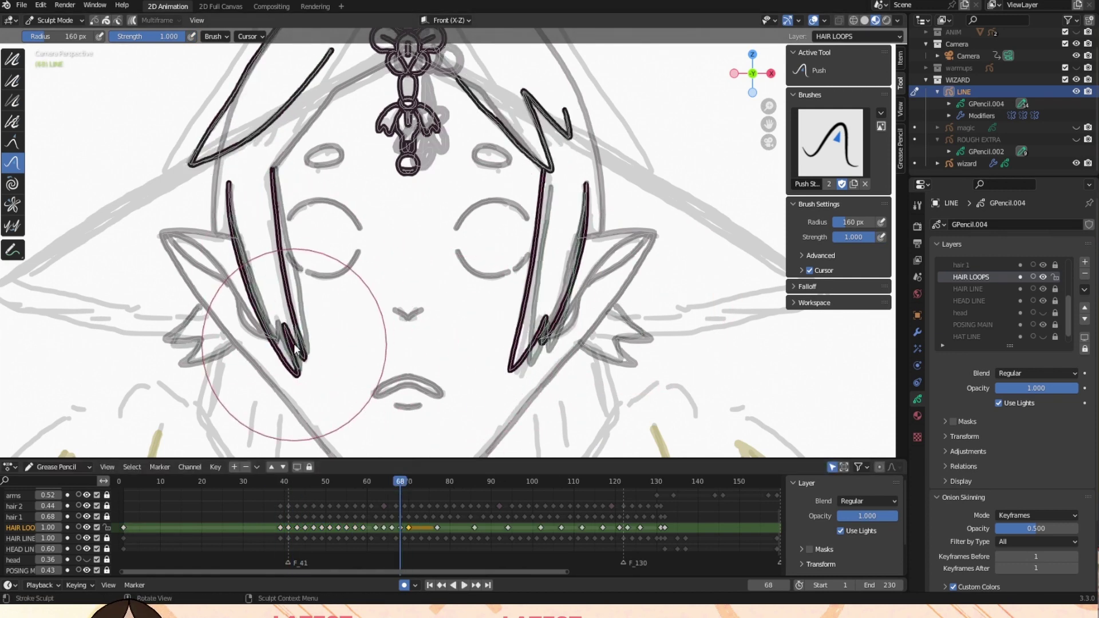
Push the hair loops on both sides of the face to match the rough lines at frames 68 and 71.
mouse_move(319, 368)
mouse_down()
mouse_move(326, 258)
mouse_move(301, 209)
mouse_move(528, 209)
mouse_move(454, 368)
mouse_move(633, 265)
mouse_up()
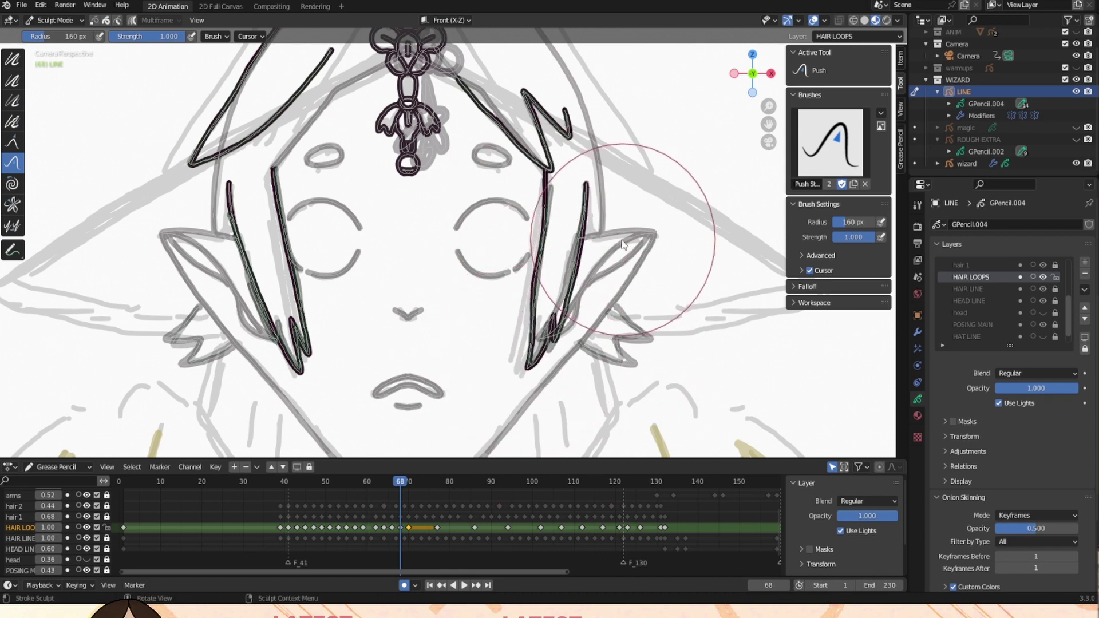
drag(400, 482, 412, 482)
mouse_move(515, 381)
mouse_down()
mouse_move(522, 261)
mouse_move(621, 210)
mouse_up()
Push the lower hat chain on the HAT C LINE. 2 layer around frame 128, and scrub through the chain's swing.
mouse_move(402, 321)
mouse_down()
mouse_move(312, 370)
mouse_move(238, 287)
mouse_move(318, 209)
mouse_move(360, 294)
mouse_up()
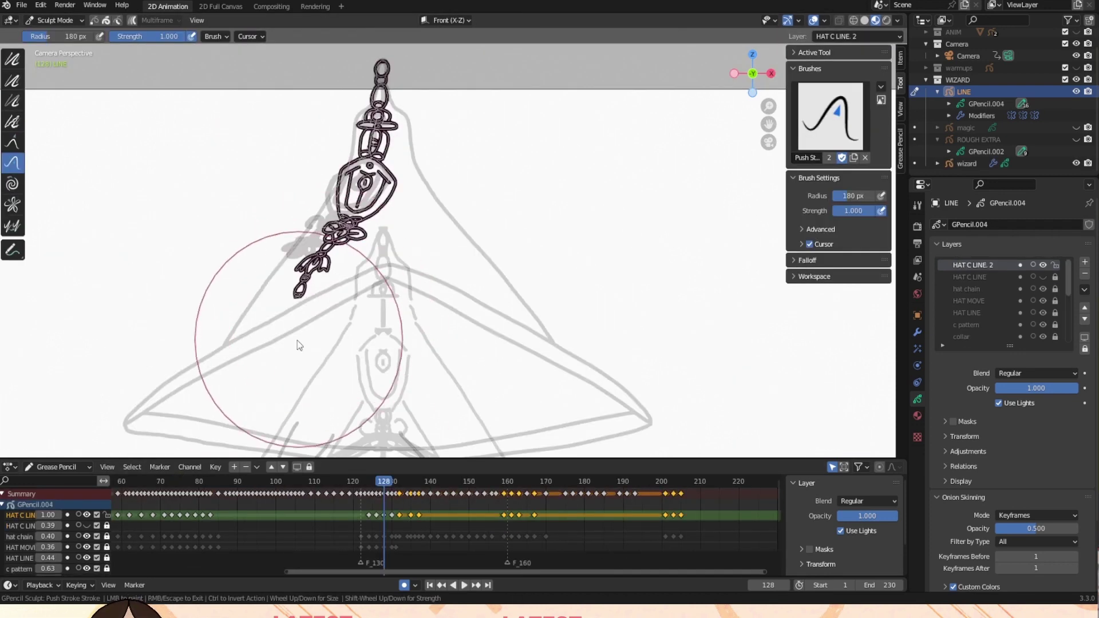
drag(319, 344, 351, 272)
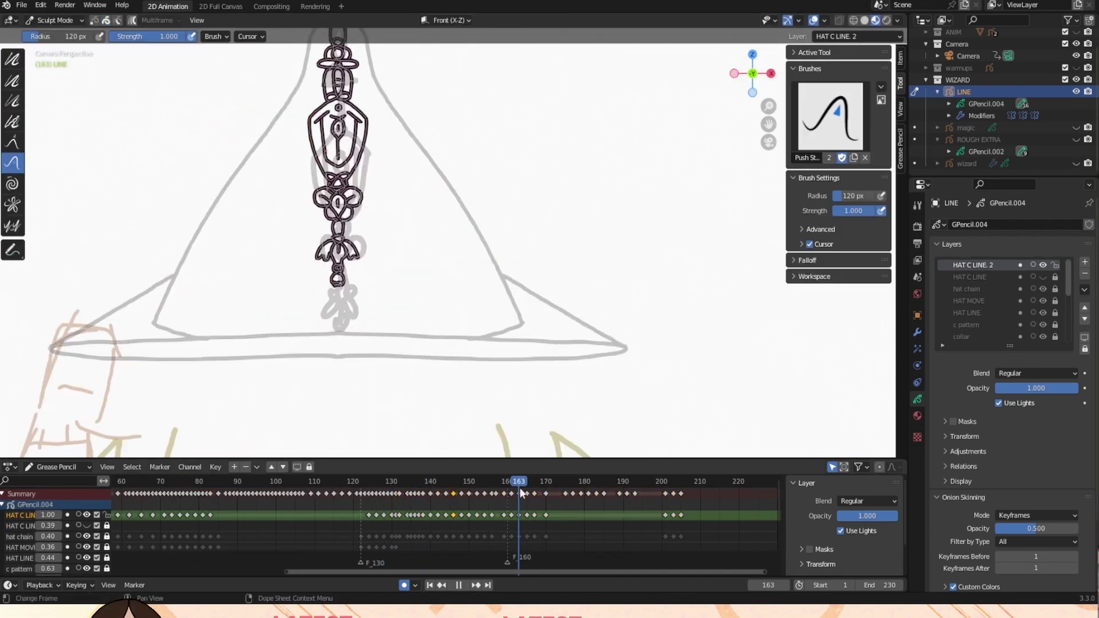
drag(520, 487, 468, 500)
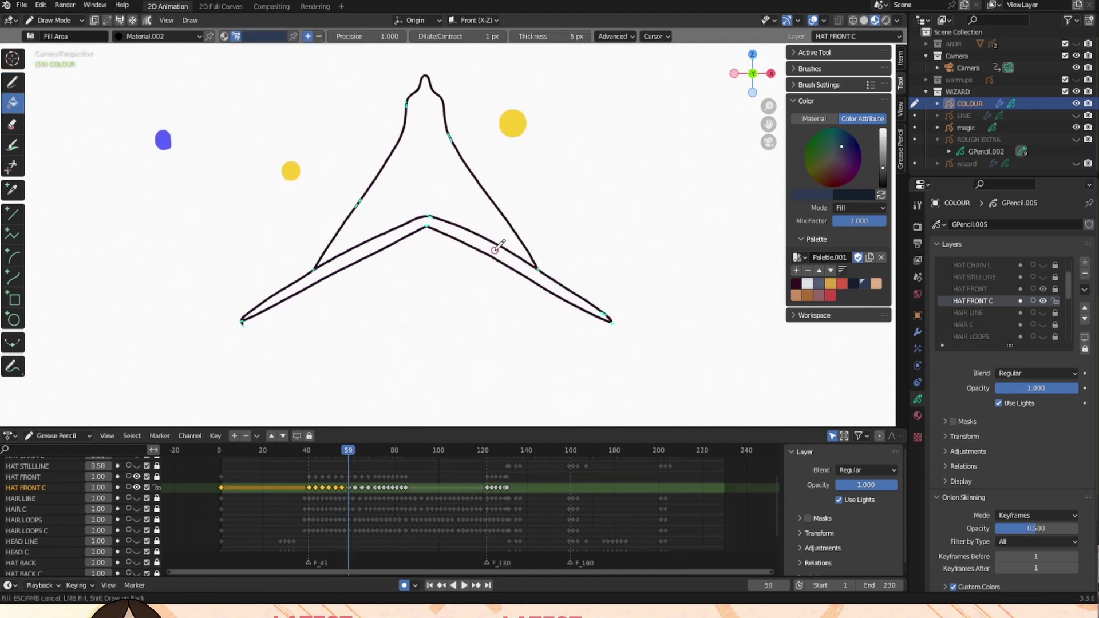
Fill the hat brim with dark blue at frame 59, and draw the inner back brim's dark fill on HAT FBACK 2 at frame 167.
click(495, 249)
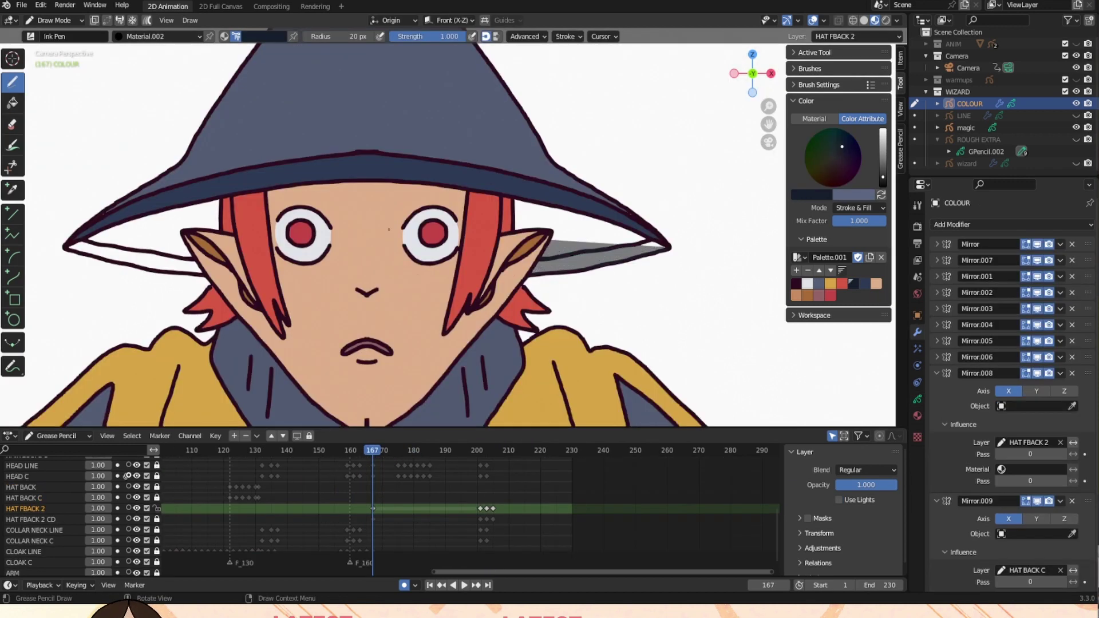
drag(590, 215, 528, 204)
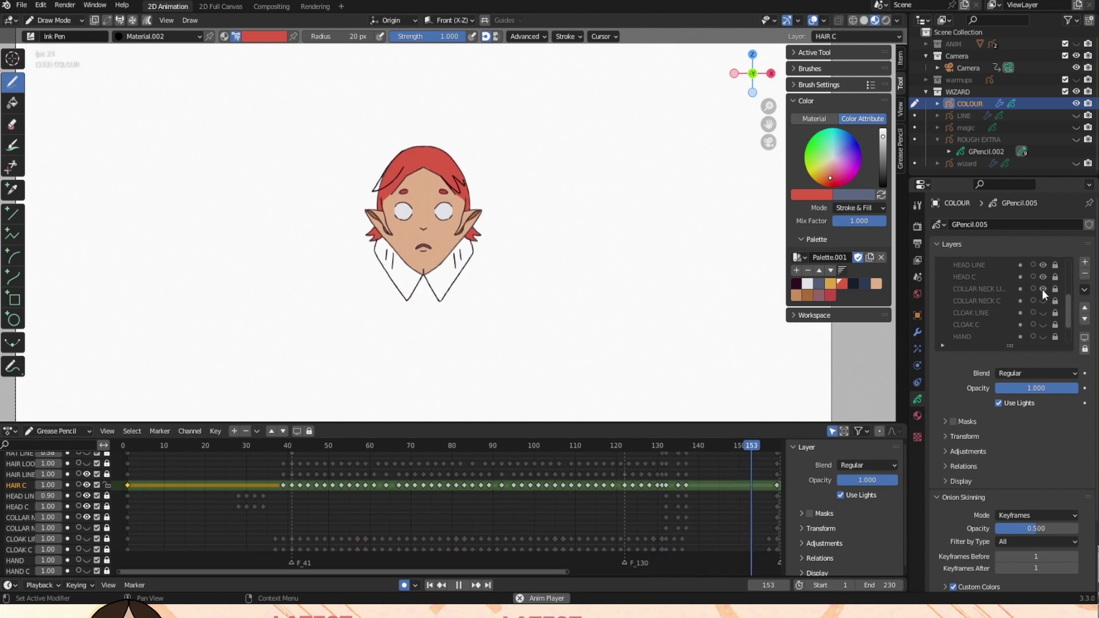
Make the COLLAR NECK C, CLOAK LINE, CLOAK C and HAND layers visible.
drag(1042, 300, 1045, 336)
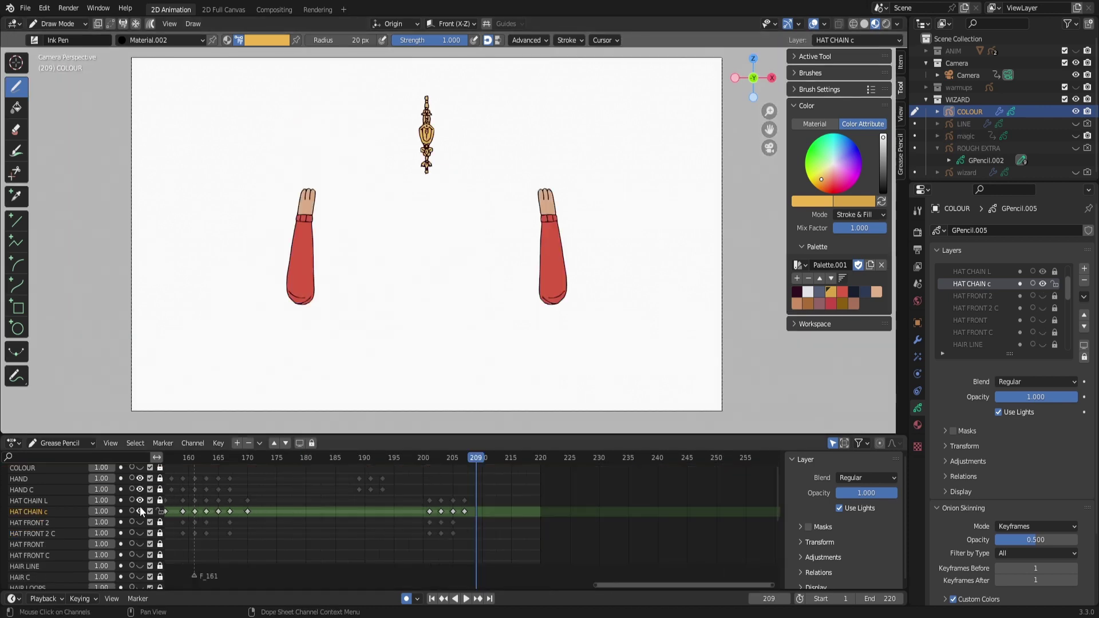
Make the remaining hat, hair, head, neck collar, cloak and arm layers visible, and play the coloured animation.
drag(140, 538, 140, 578)
middle_drag(140, 585, 141, 488)
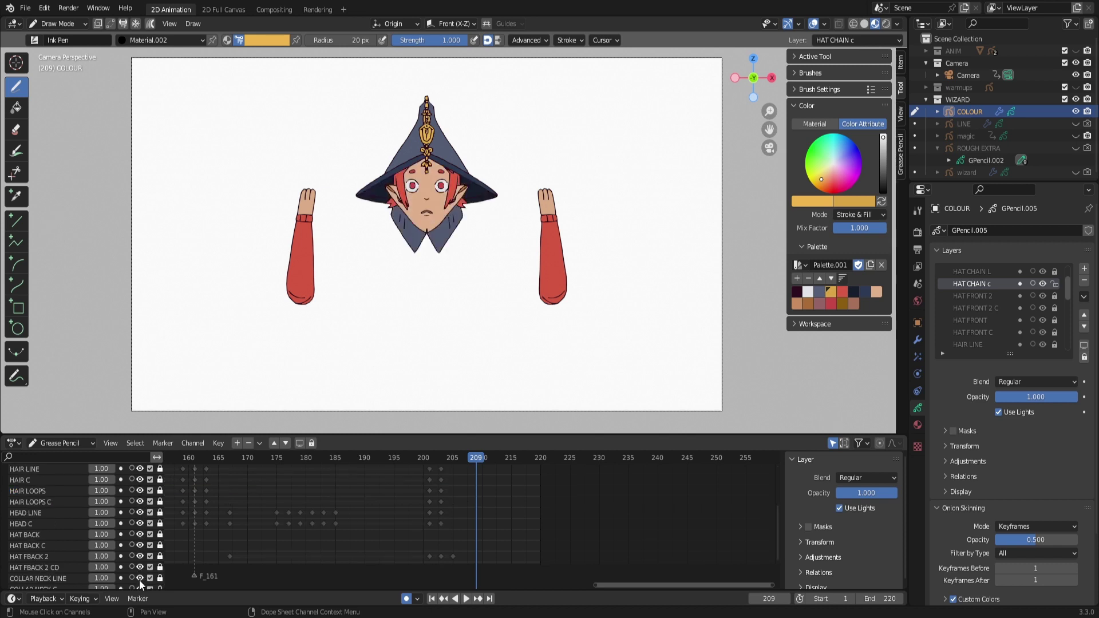
scroll(140, 579, down, 3)
drag(139, 541, 140, 567)
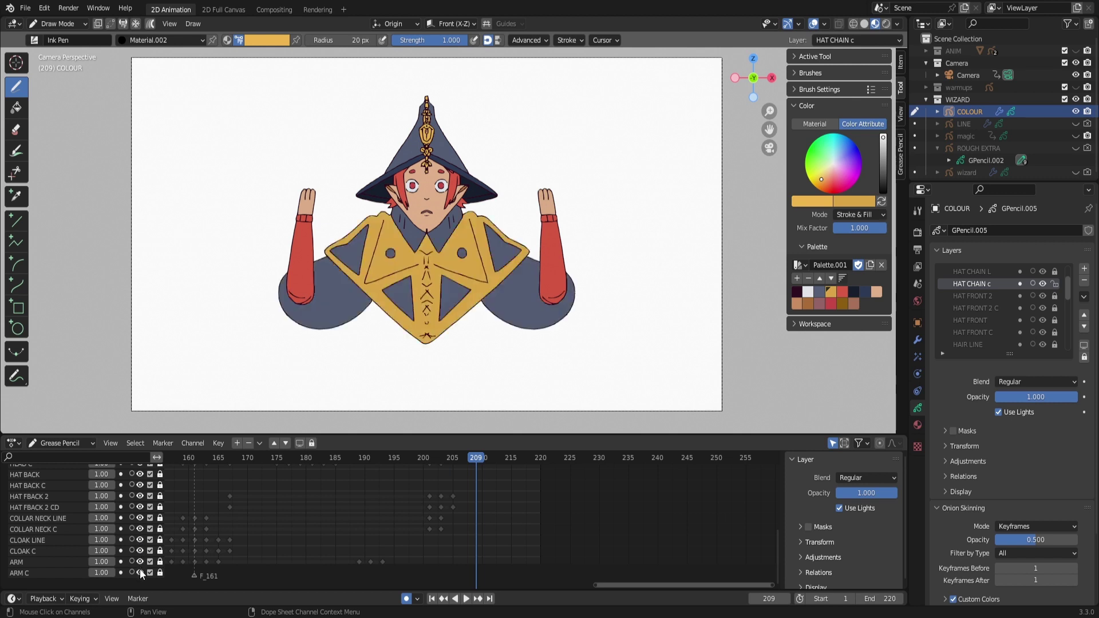
click(465, 598)
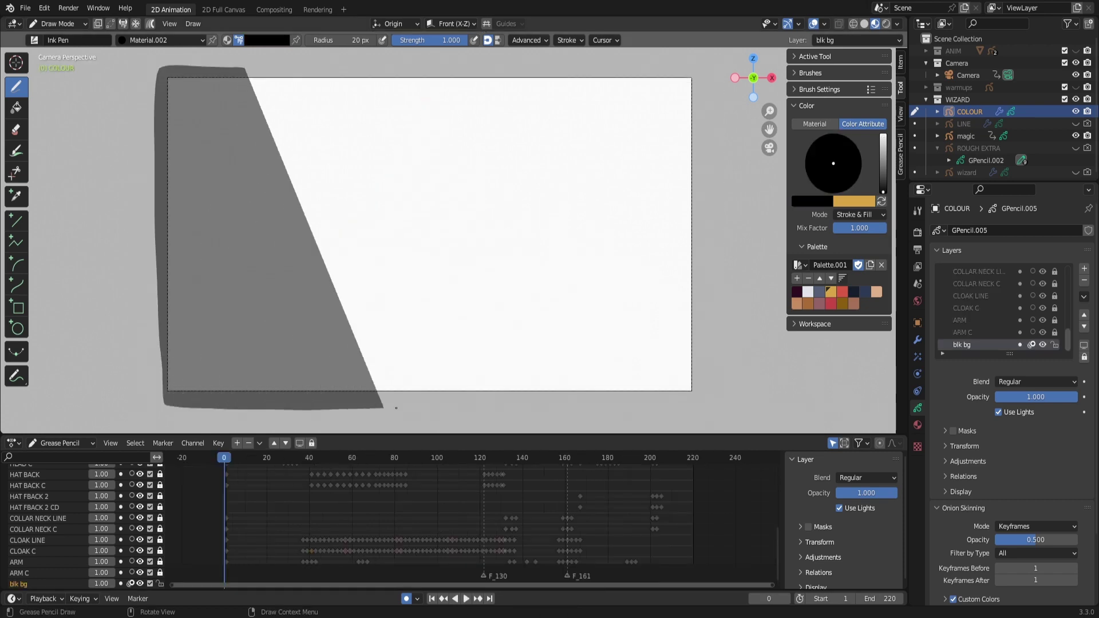
Draw a black filled shape covering the whole camera frame on the blk bg layer at frame 0.
mouse_move(396, 408)
mouse_down()
mouse_move(699, 404)
mouse_move(698, 110)
mouse_up()
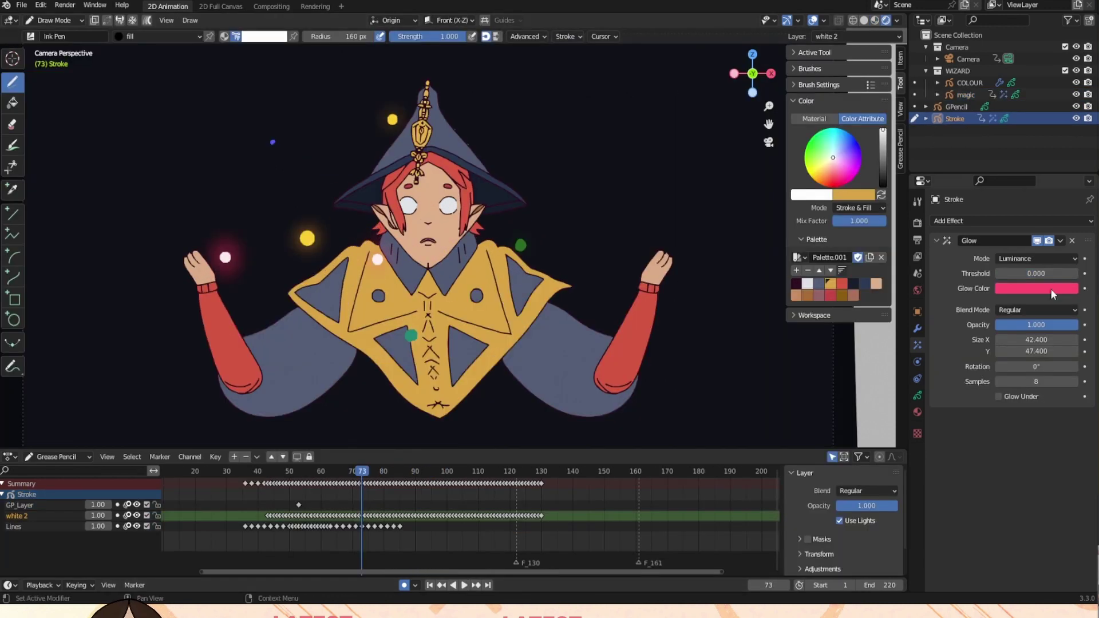
Lower the Stroke object's Glow effect opacity and the opacity of the white background shape on GP_Layer.001.
drag(1063, 328, 1002, 324)
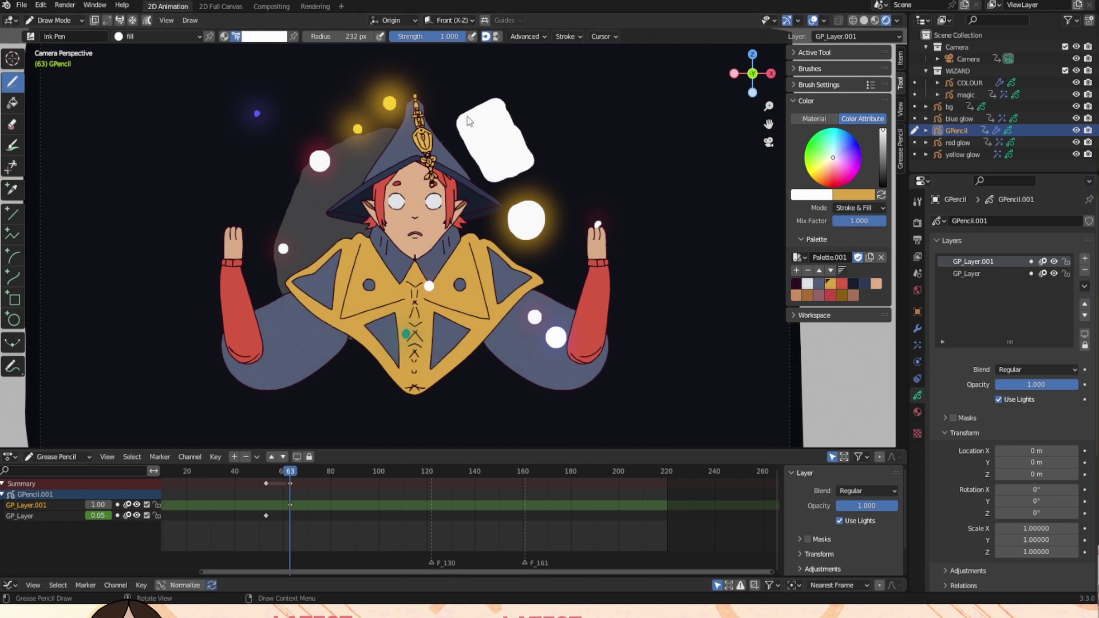
mouse_move(1055, 382)
mouse_down()
mouse_move(970, 404)
mouse_move(980, 403)
mouse_up()
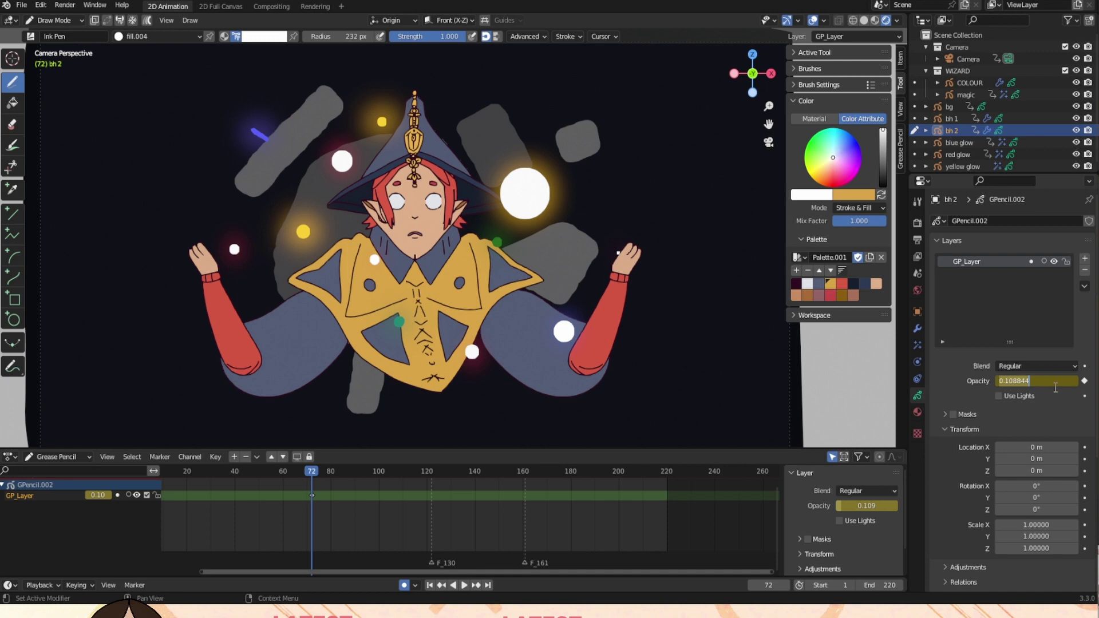